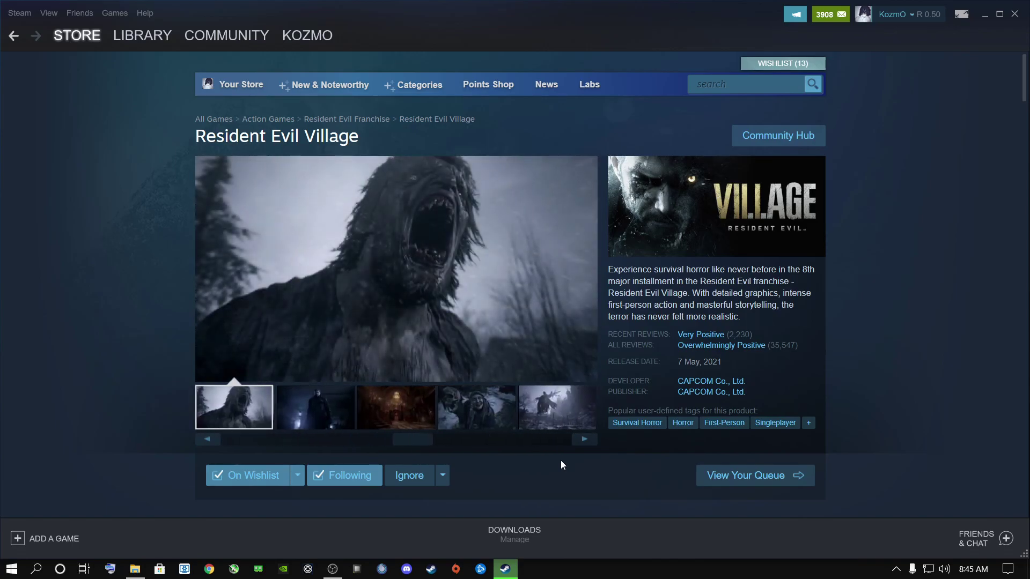
Minimize the Steam window and open the Windows Settings app.
left_click(985, 14)
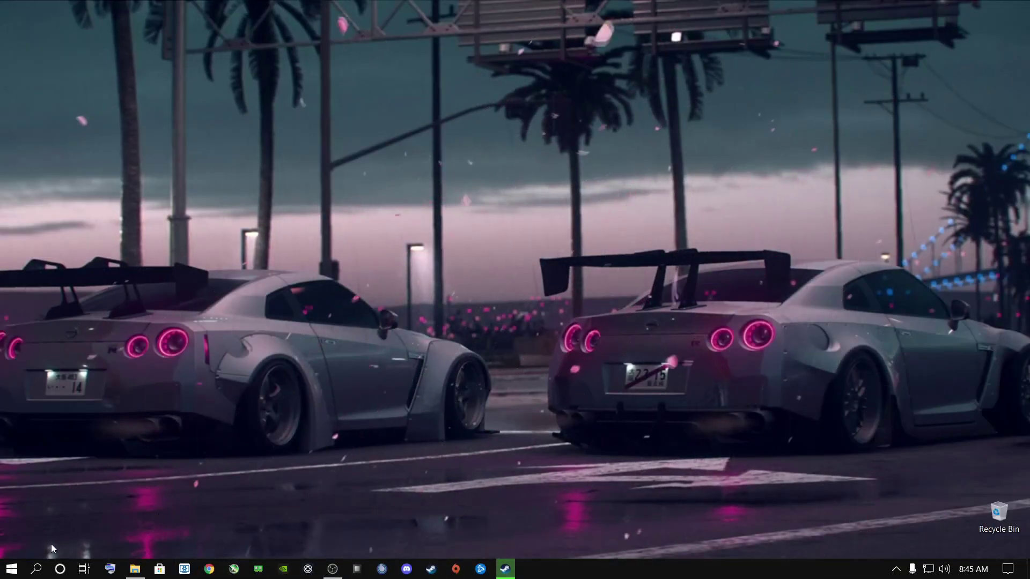
left_click(34, 568)
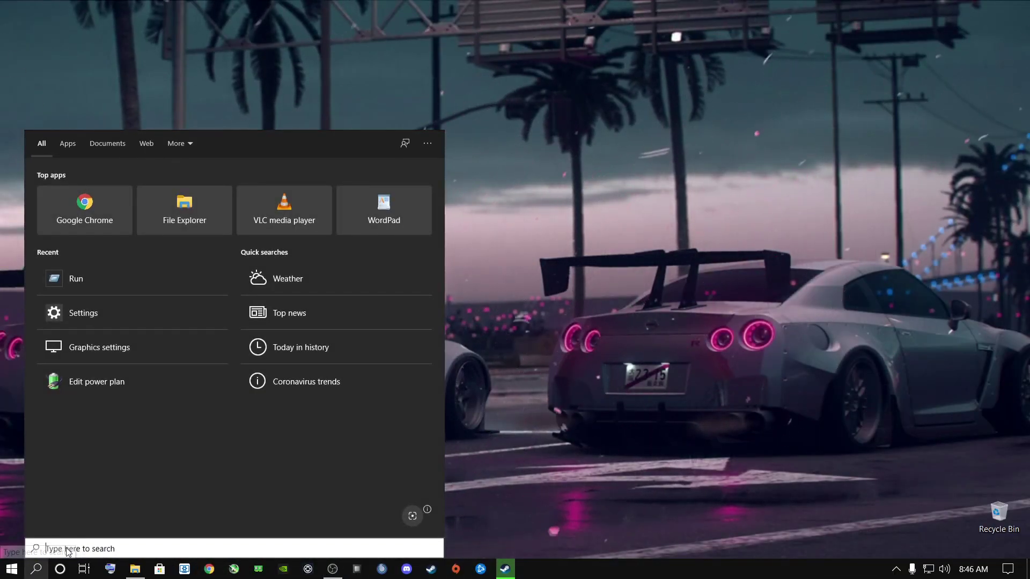
type("settings")
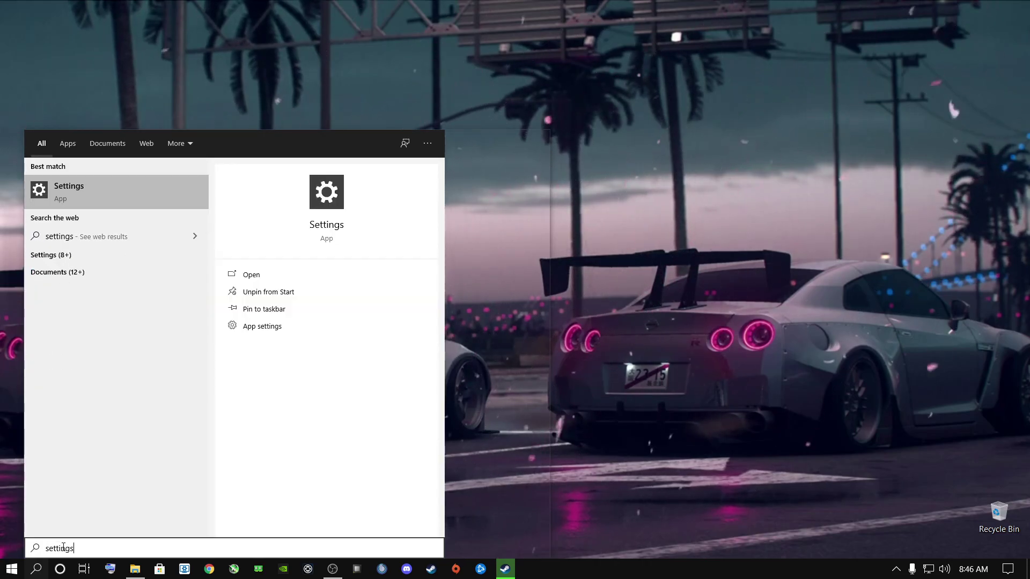
left_click(420, 279)
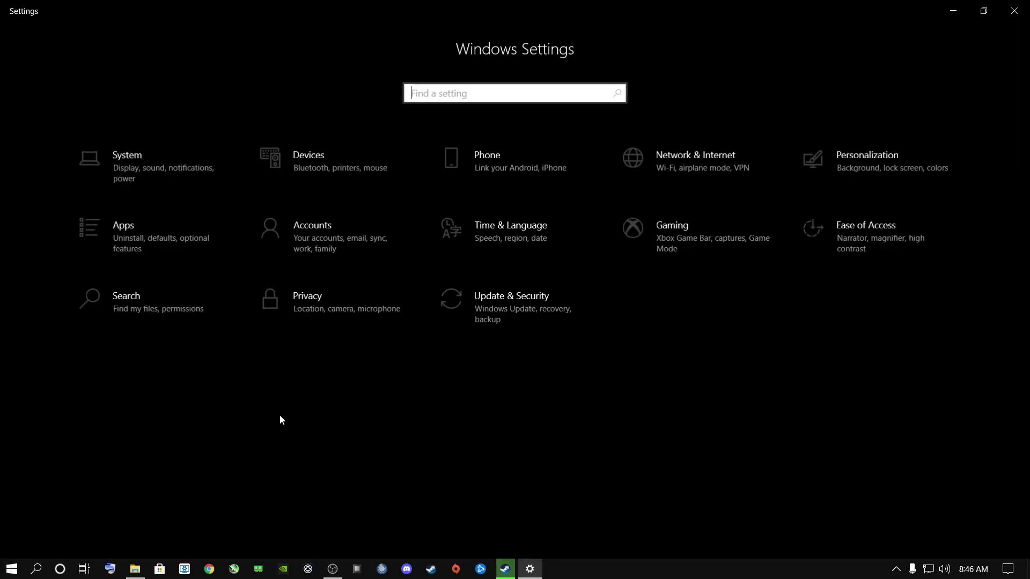
Check the Allow downloads from other PCs option in Delivery Optimization under Update & Security, and return to the Settings home.
left_click(514, 304)
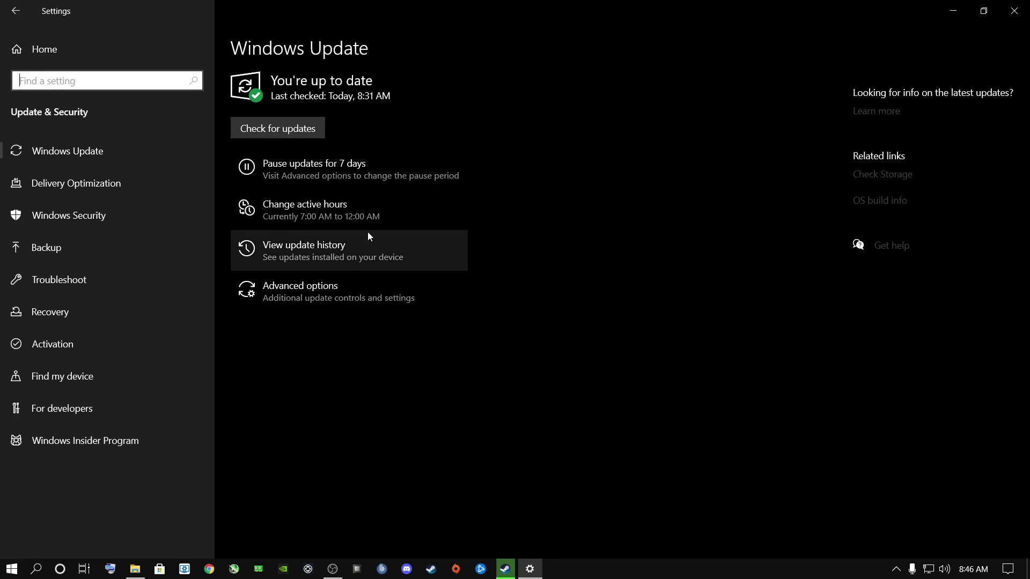
left_click(77, 184)
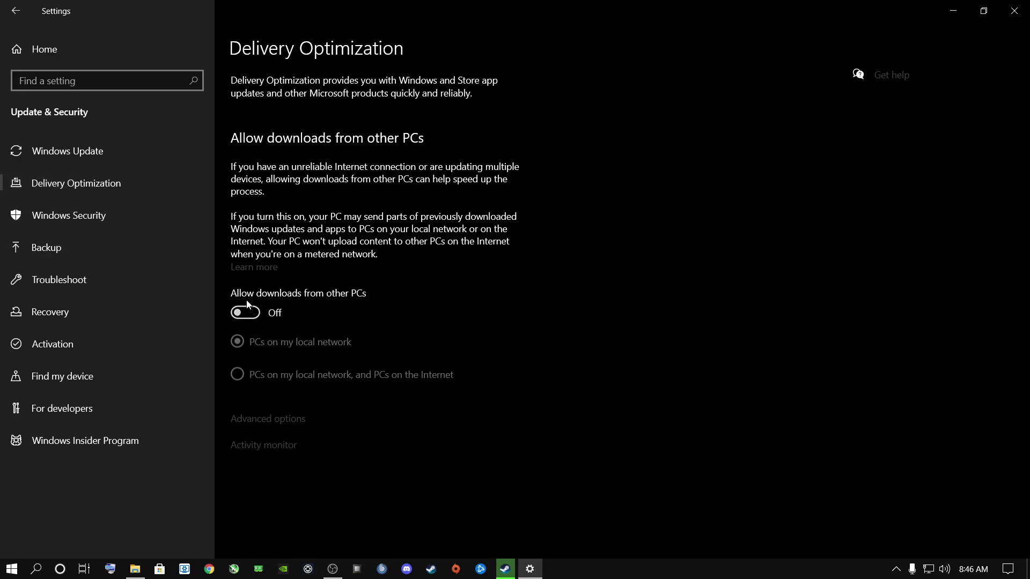
left_click(30, 45)
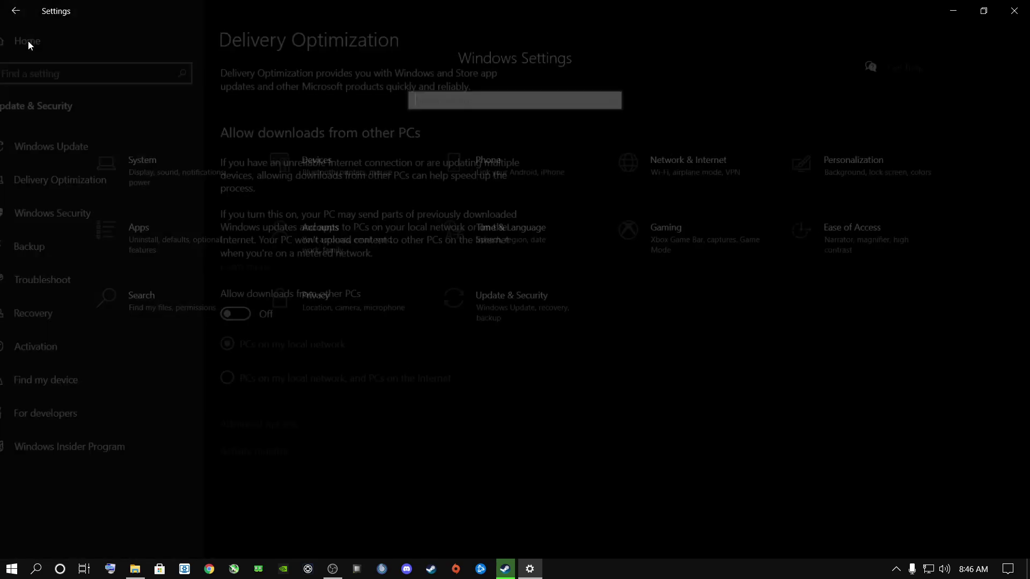
Review the Notifications & actions, Focus assist and Power & sleep settings in the System category.
left_click(130, 170)
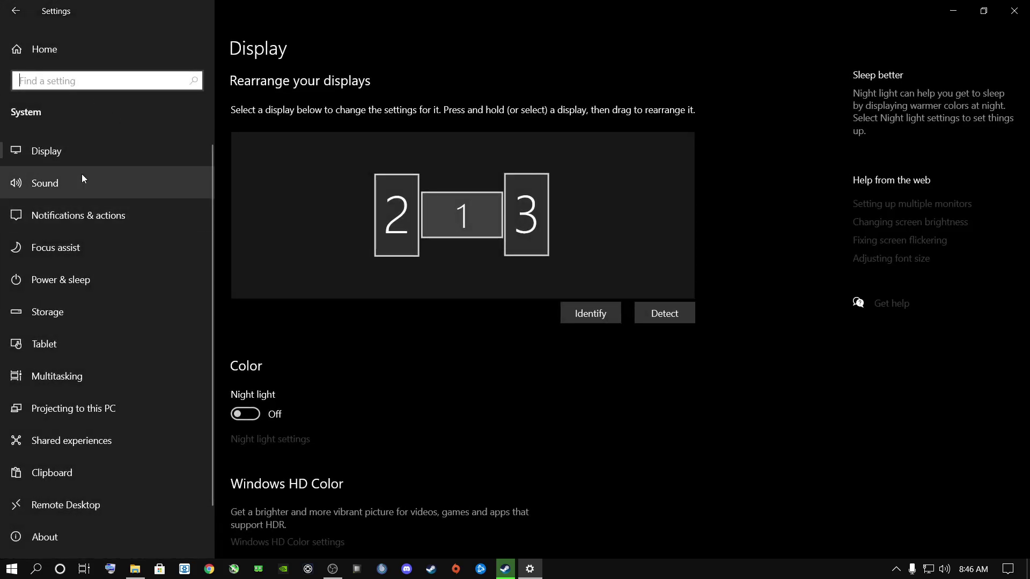
left_click(55, 218)
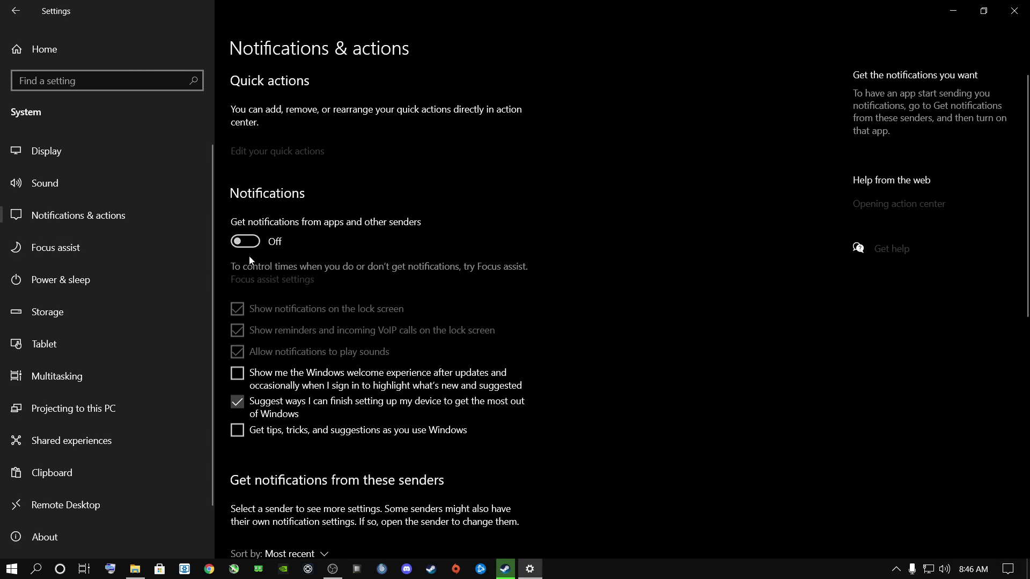
left_click(56, 249)
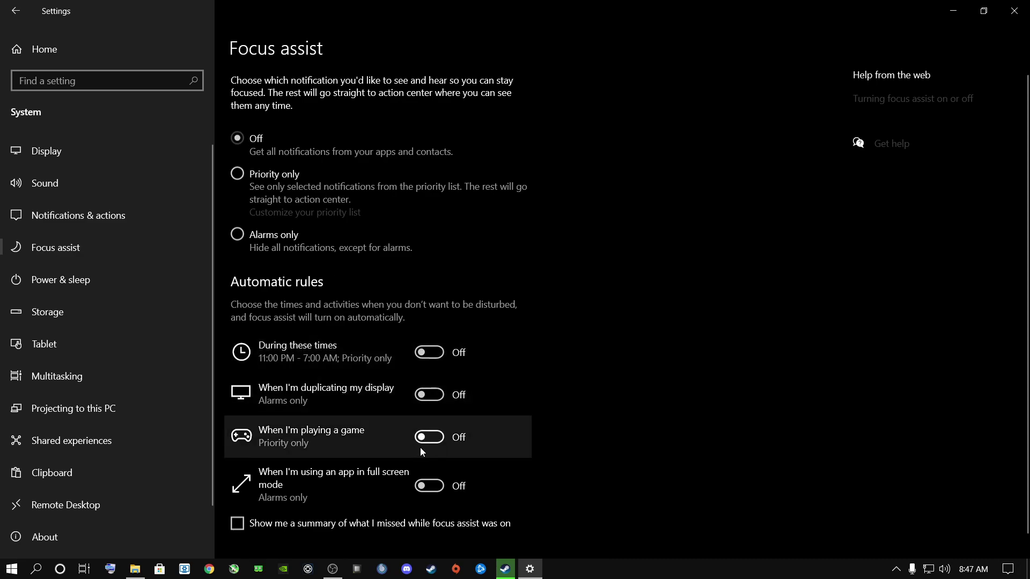
left_click(68, 282)
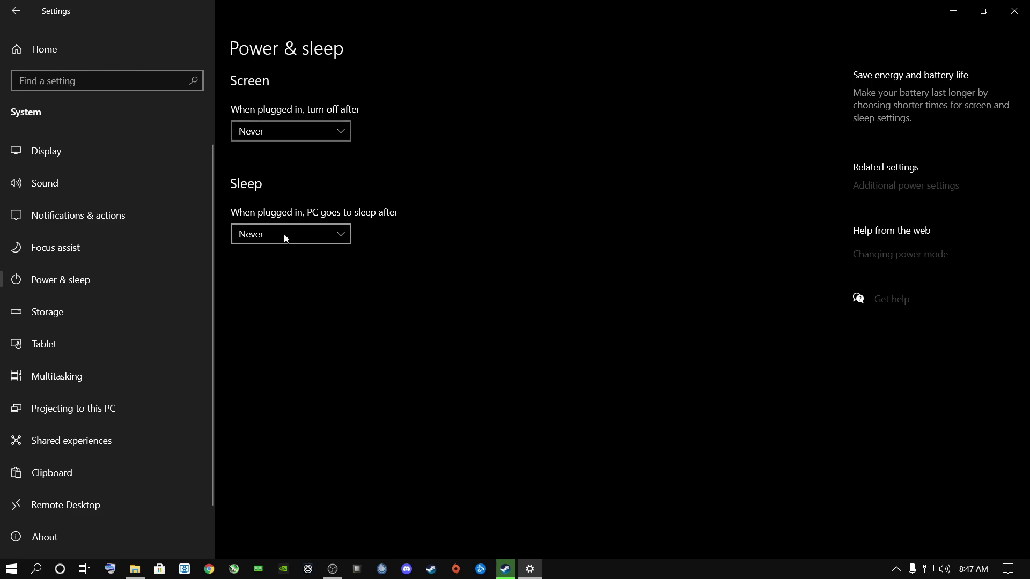
Review the Storage, Tablet and Multitasking settings in the System category.
left_click(42, 314)
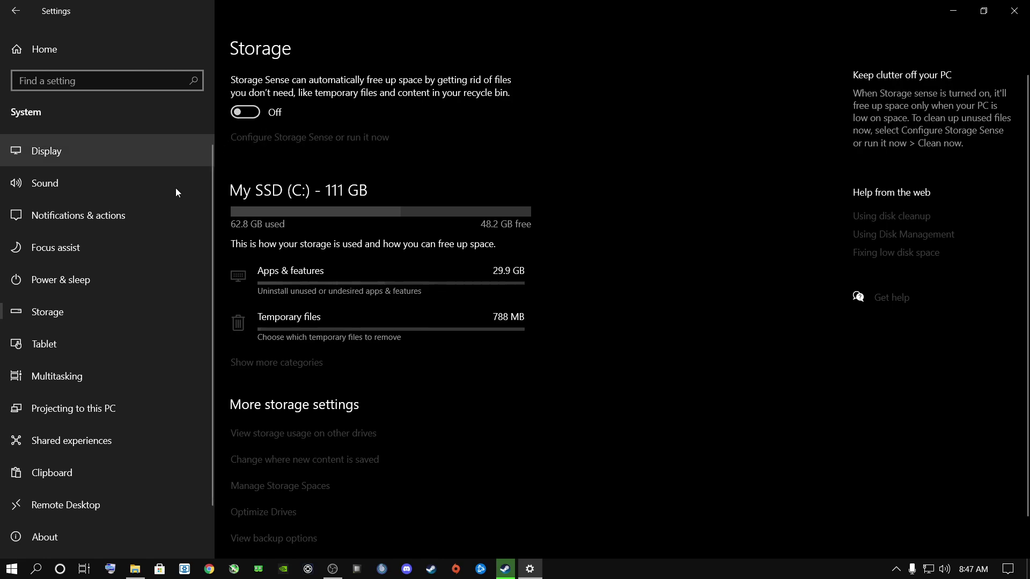
left_click(44, 350)
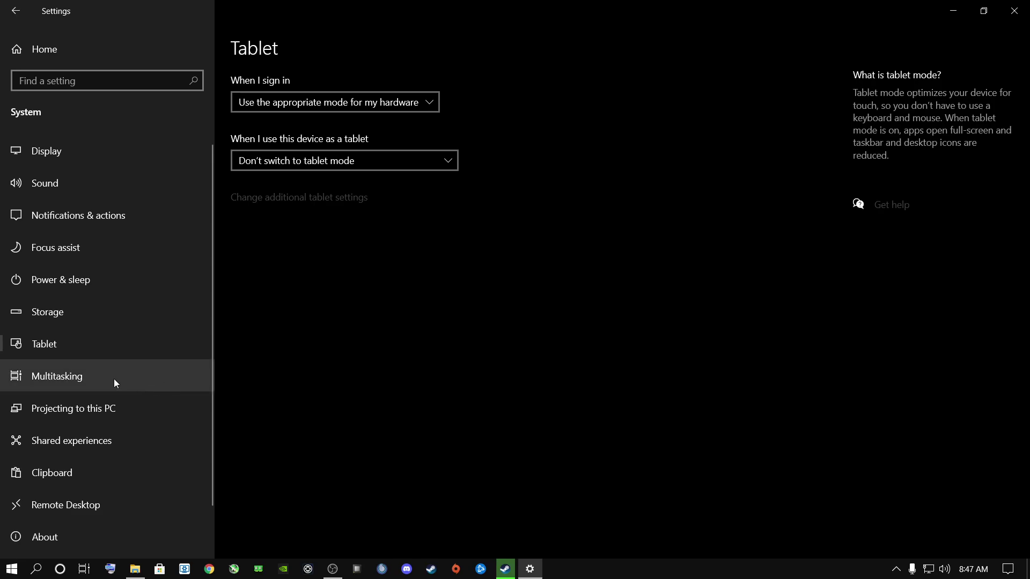
left_click(47, 378)
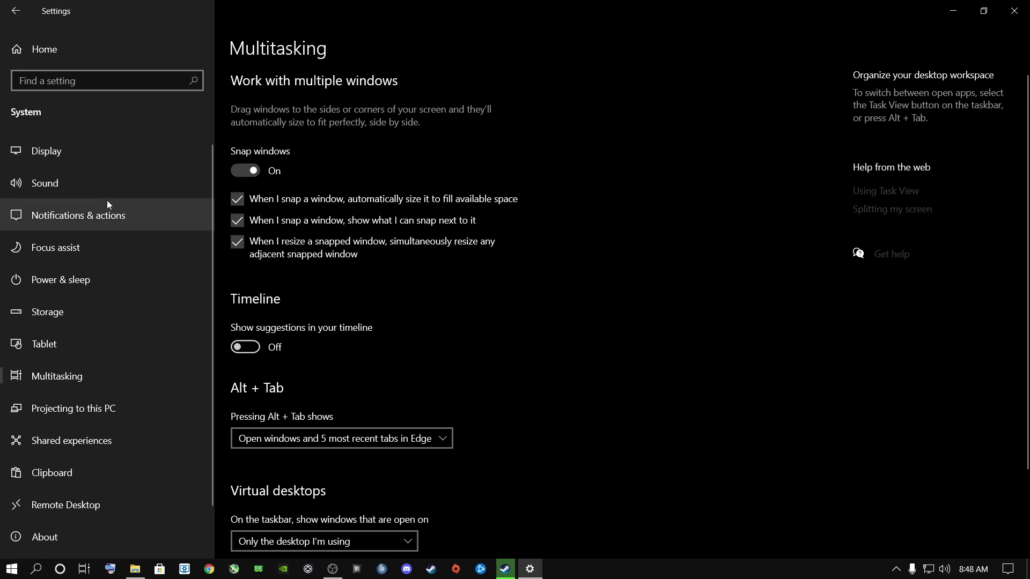
Check the arrangement of display 1 among the monitors in the Display settings and return to the Multitasking settings.
left_click(51, 151)
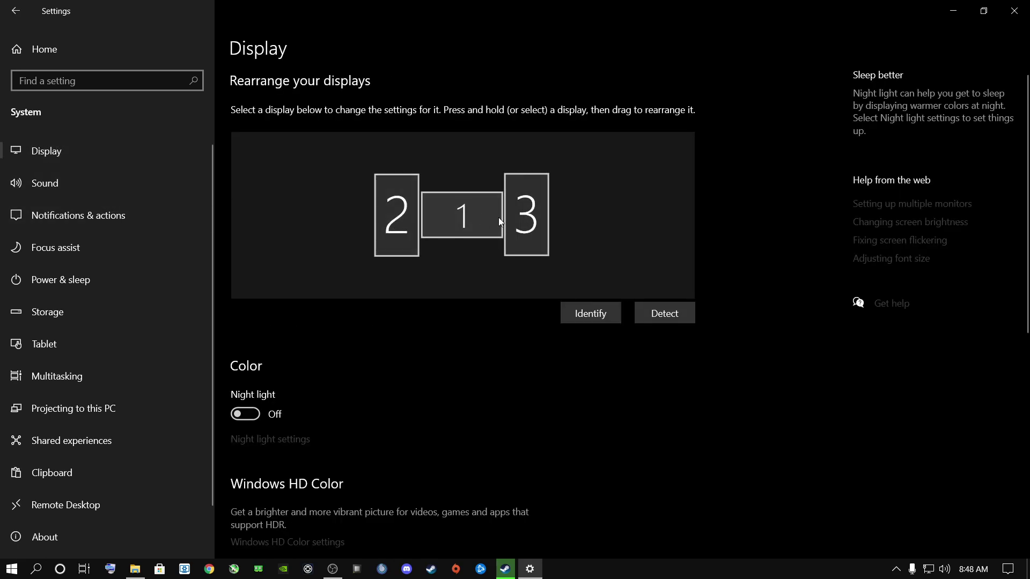
left_click(470, 225)
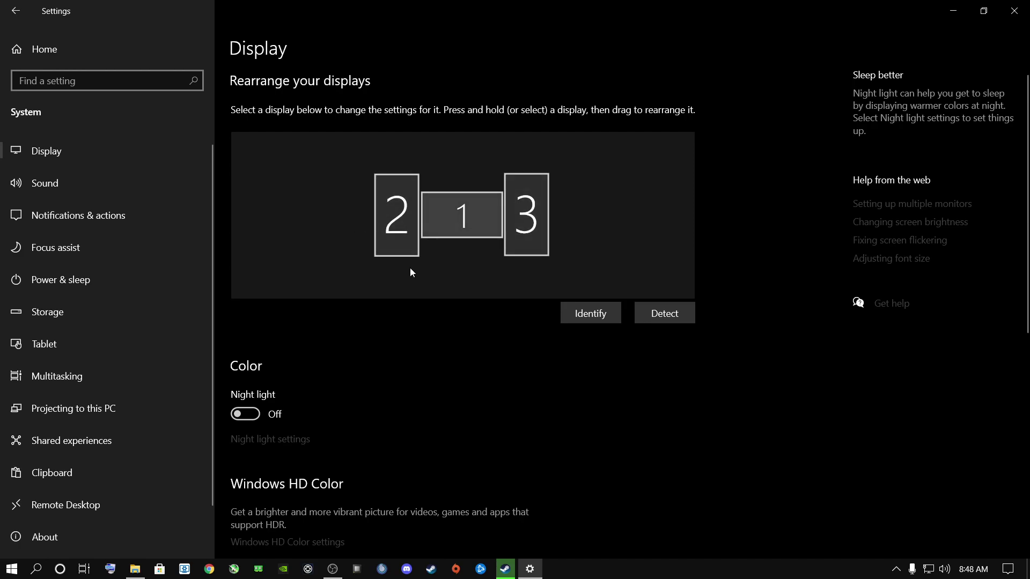
left_click(78, 410)
left_click(65, 379)
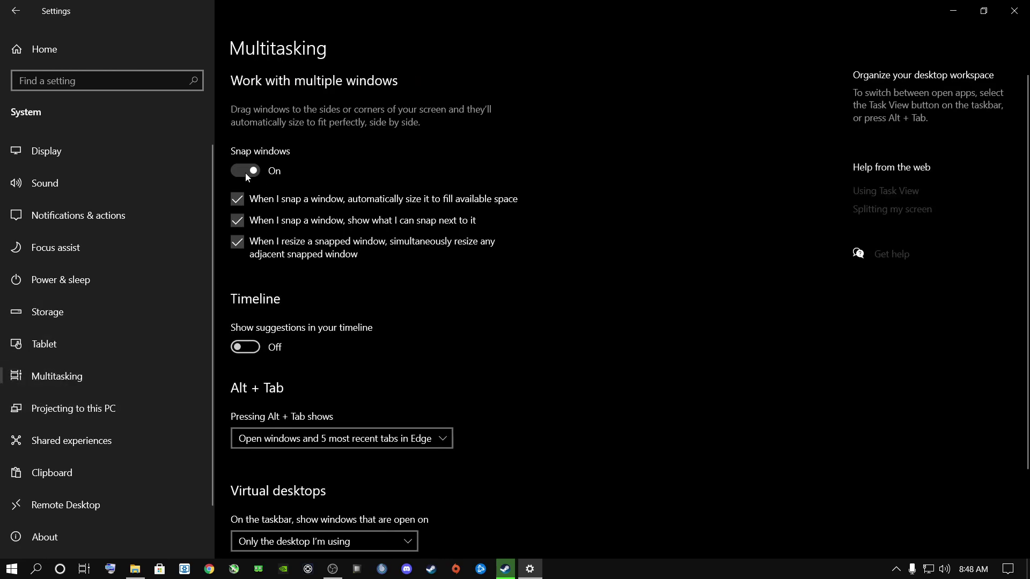
Test window snapping by moving the Settings window away and bringing it back maximized on the main display.
left_click_drag(424, 5, 432, 241)
key("super+Down")
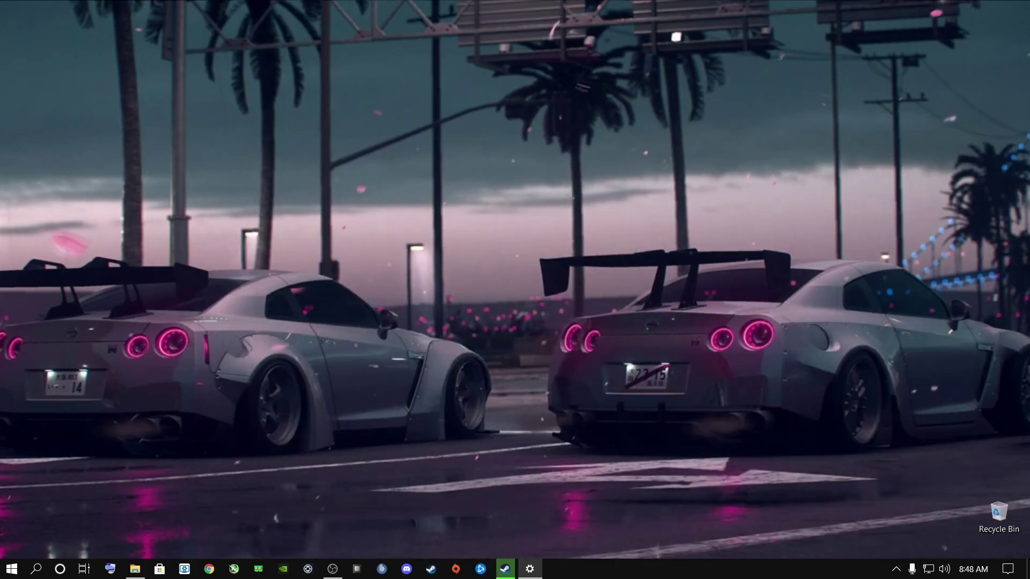
key("super+Up")
key("super+Down")
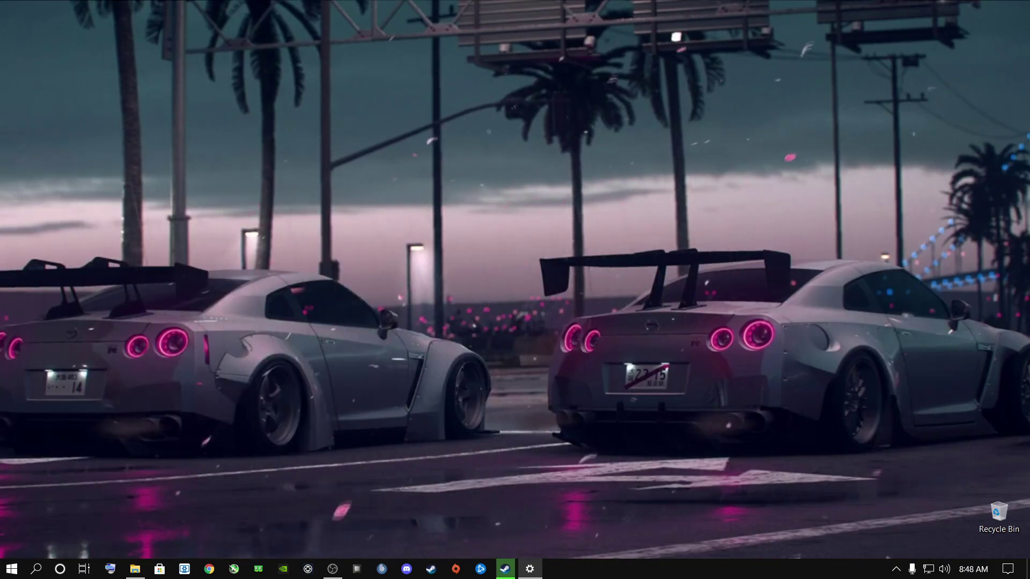
key("super+Up")
double_click(491, 11)
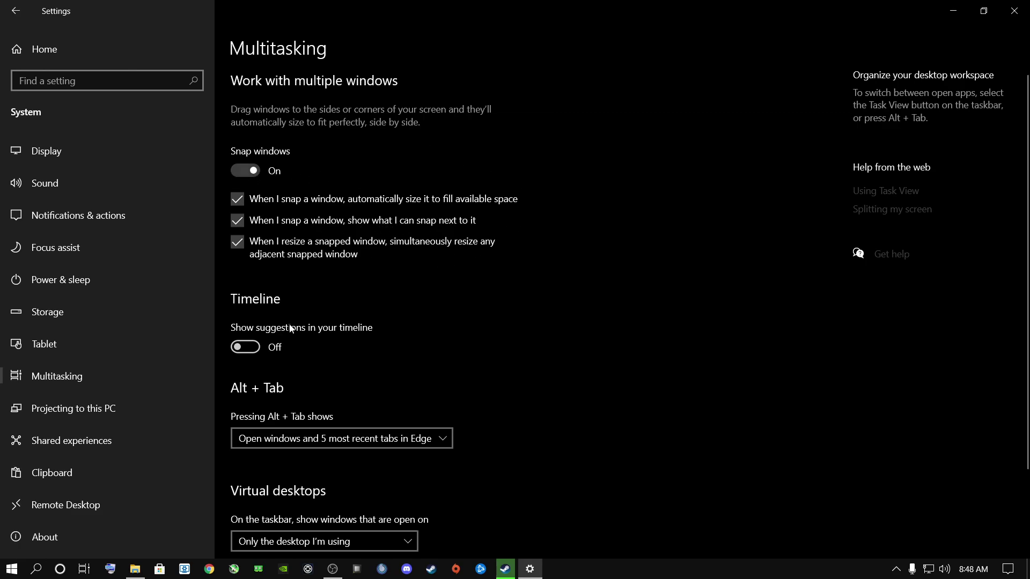
Review the Virtual desktops options, Projecting to this PC, Shared experiences, Clipboard and Remote Desktop, and return to the Settings home.
scroll(352, 344, "down", 2)
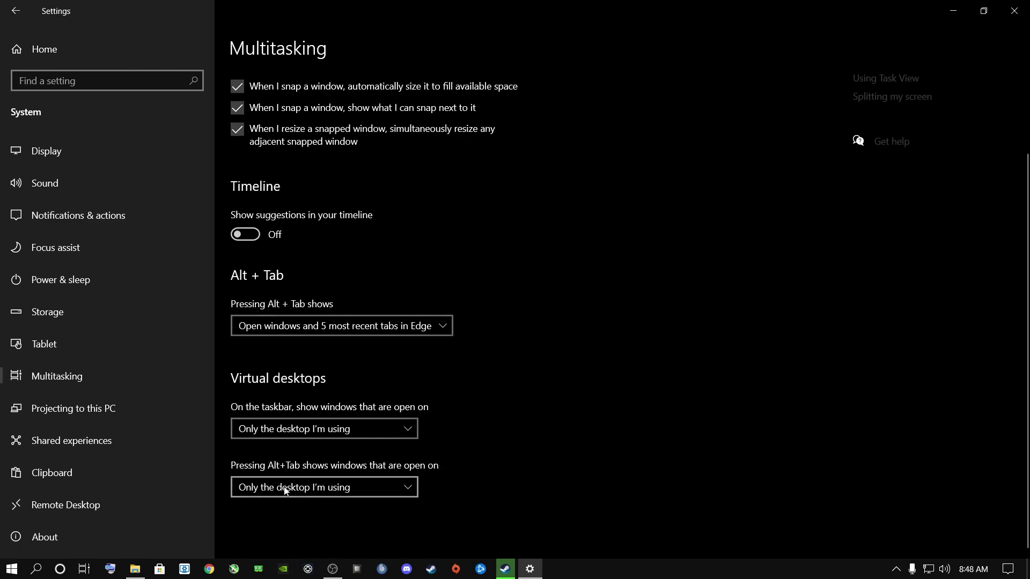
left_click(57, 408)
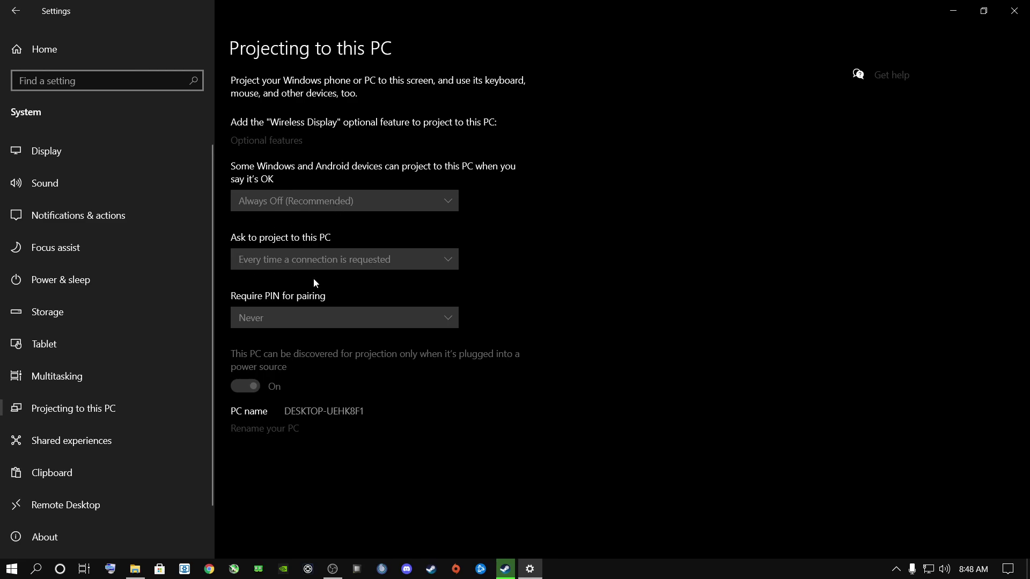
left_click(69, 443)
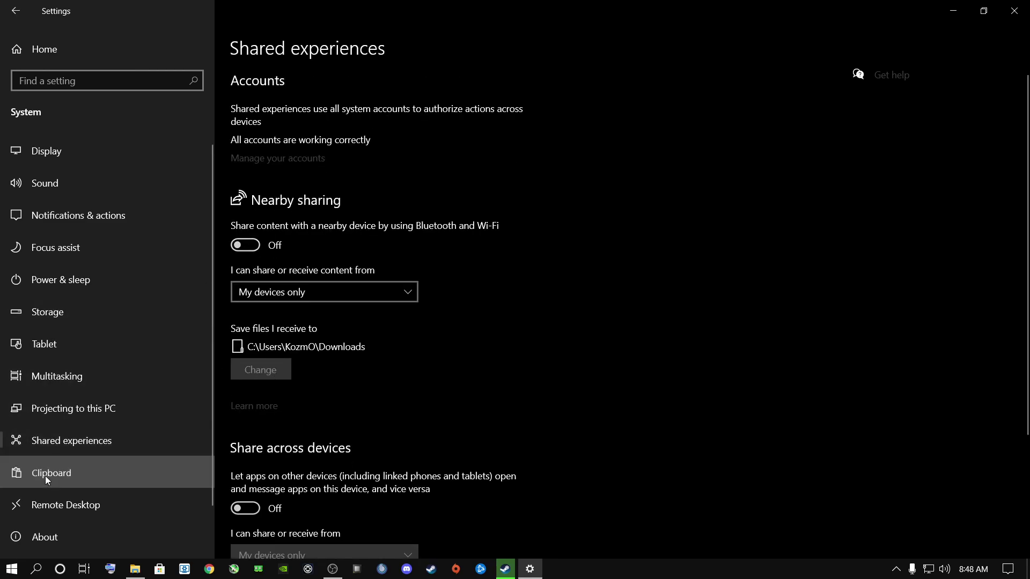
left_click(64, 472)
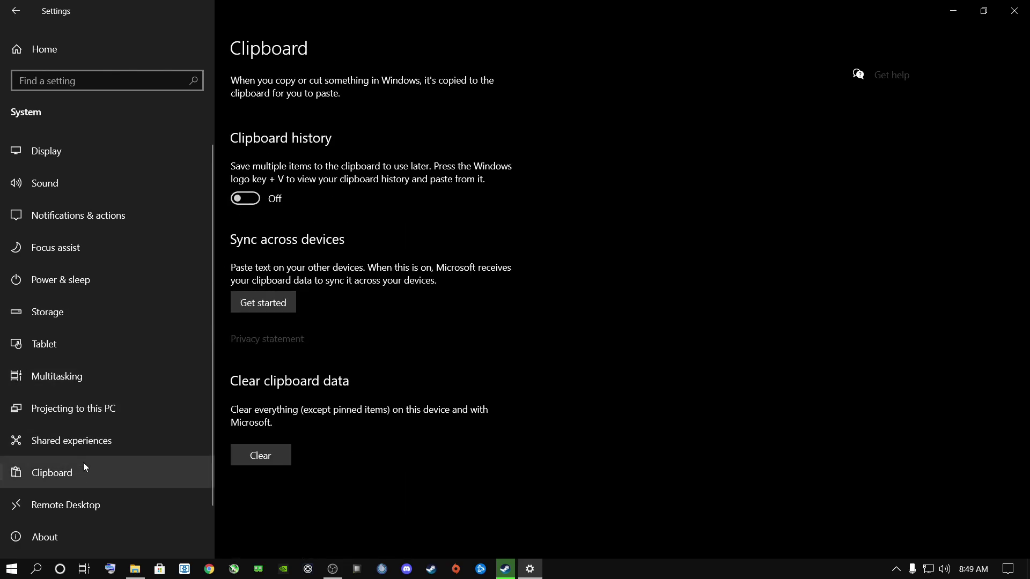
left_click(62, 507)
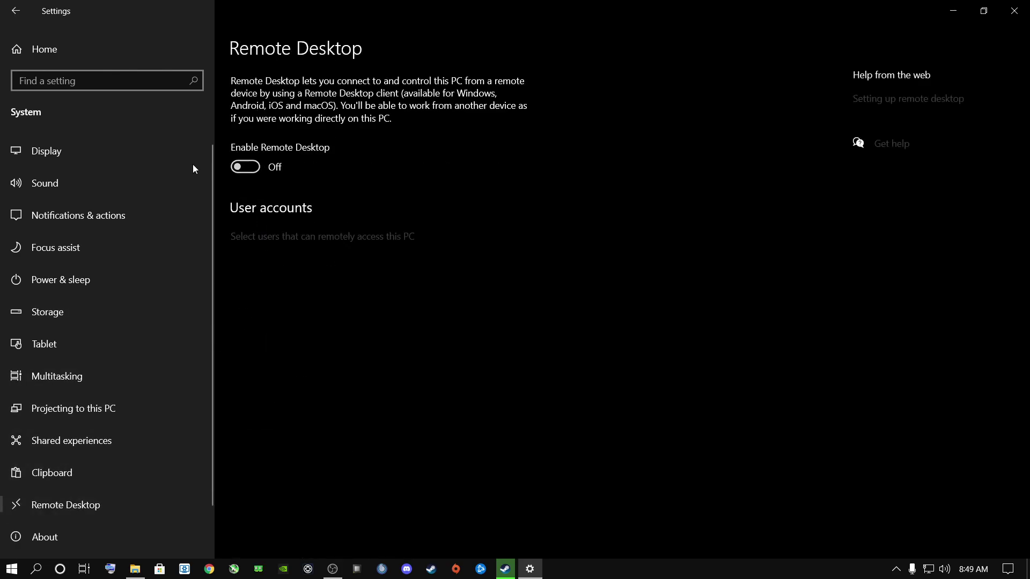
left_click(30, 50)
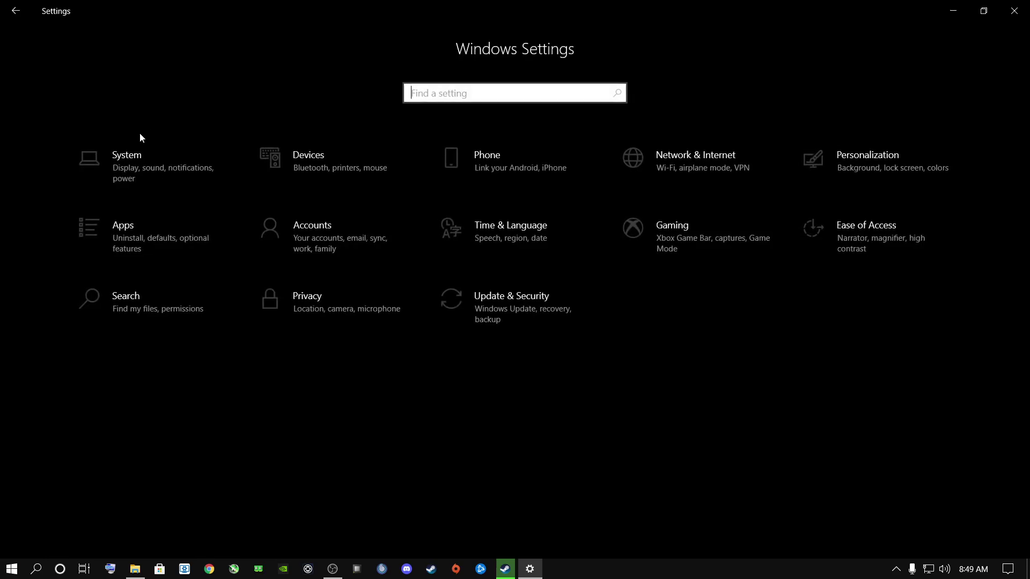
Look through the list of installed programs in Apps & features, including the Microsoft Visual C++ Redistributable entries.
left_click(130, 242)
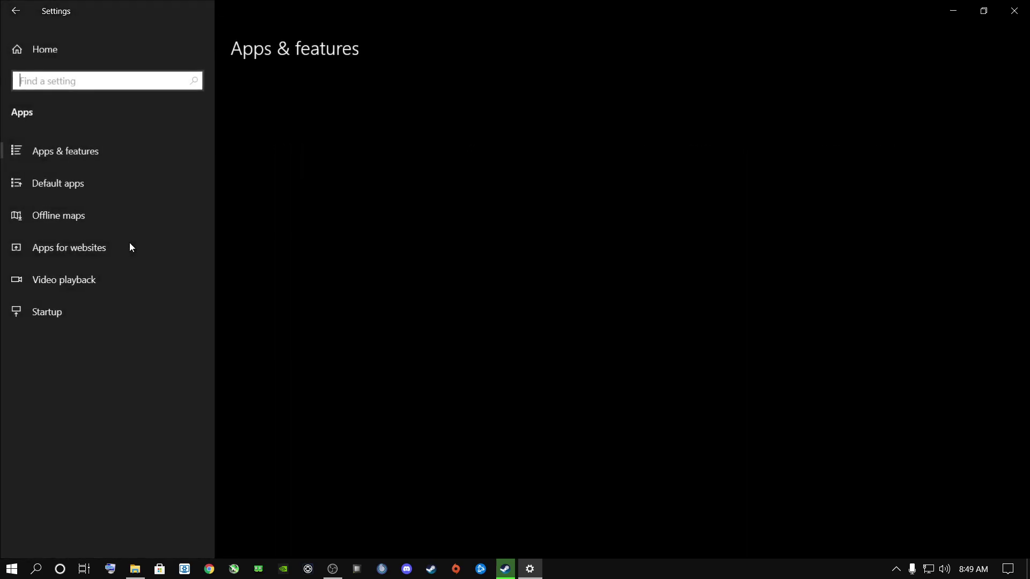
scroll(422, 402, "down", 10)
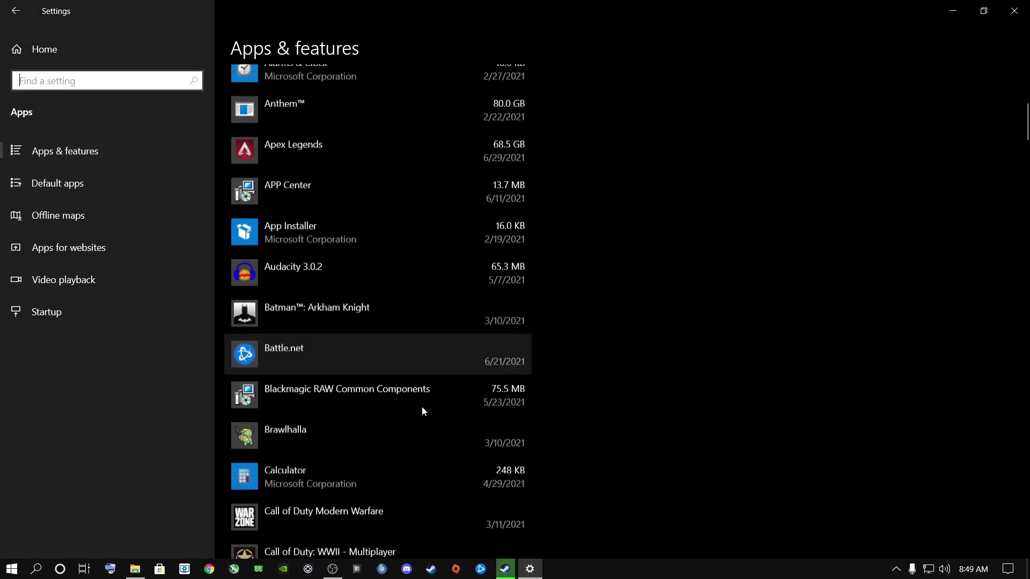
scroll(422, 412, "down", 20)
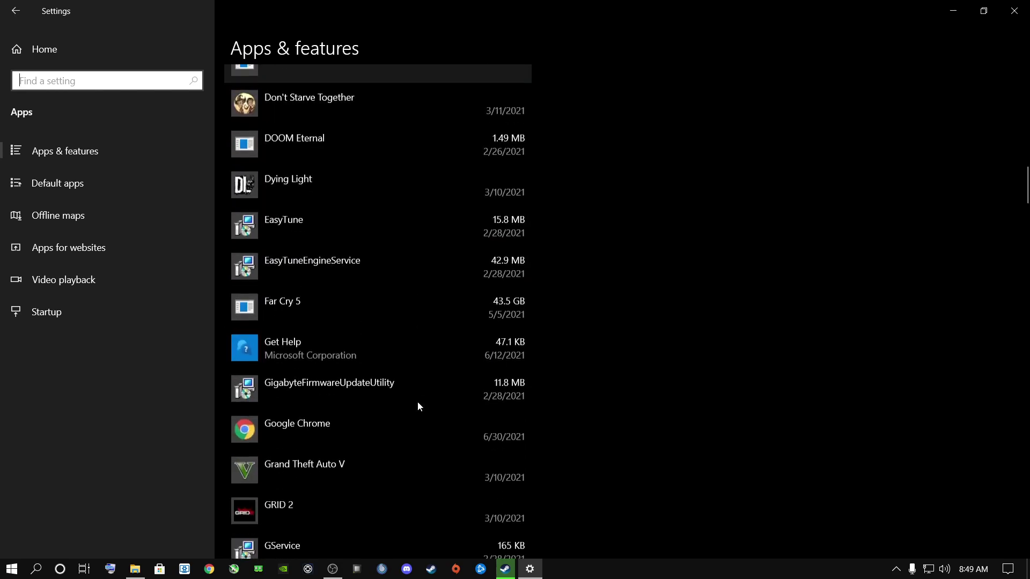
scroll(417, 406, "down", 20)
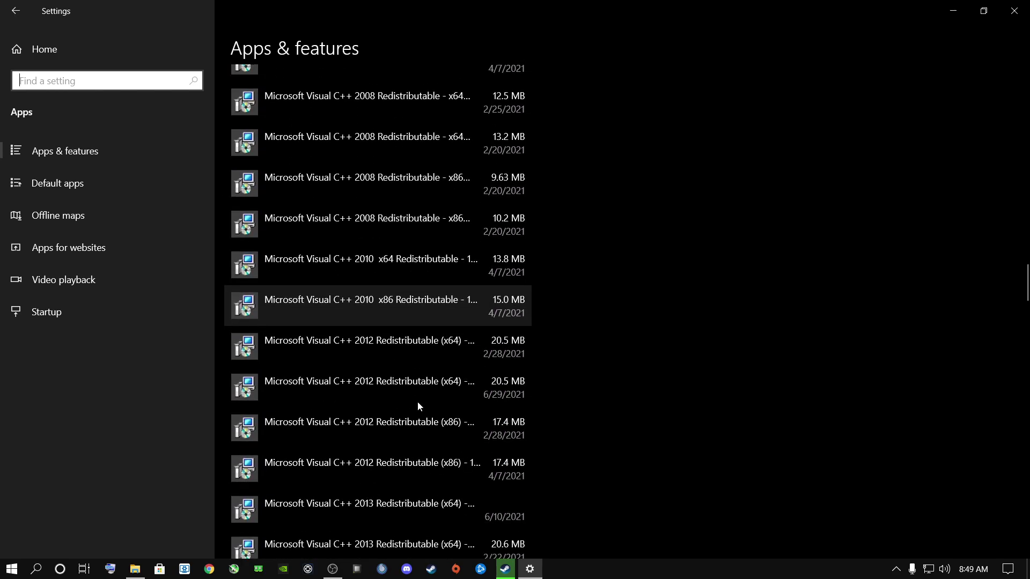
scroll(419, 406, "down", 20)
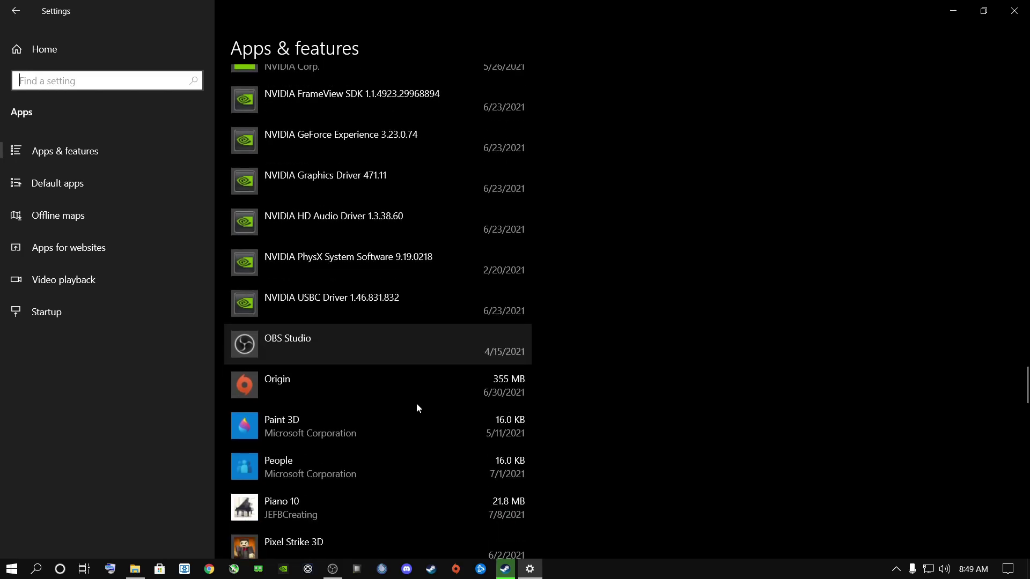
scroll(418, 408, "down", 20)
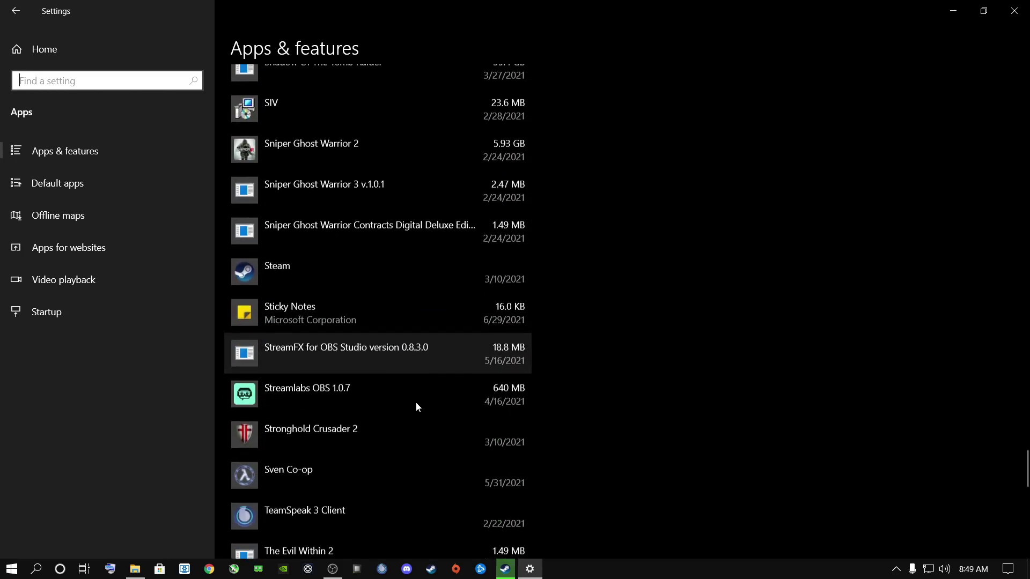
scroll(417, 402, "down", 10)
scroll(415, 401, "up", 8)
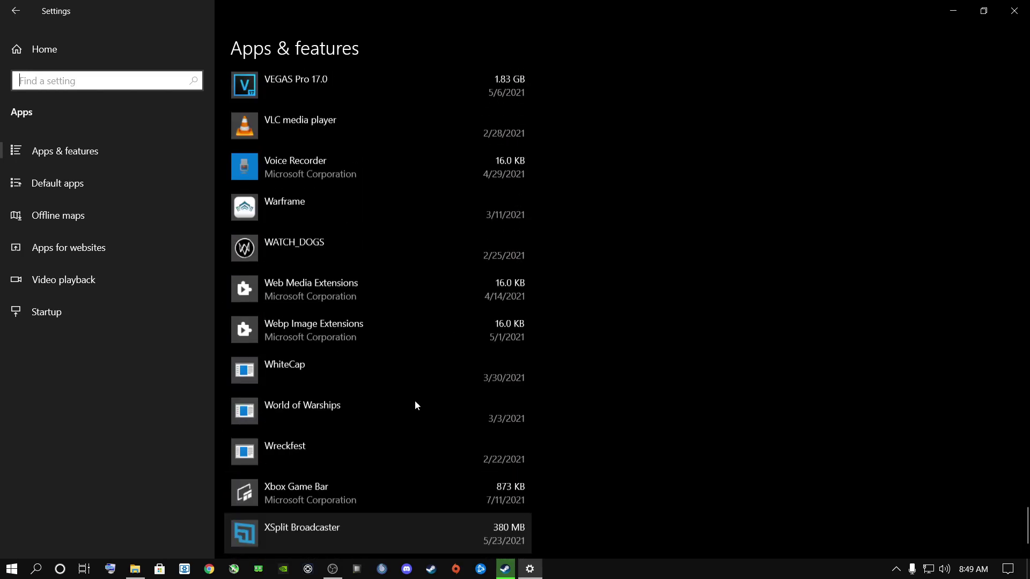
scroll(413, 400, "up", 20)
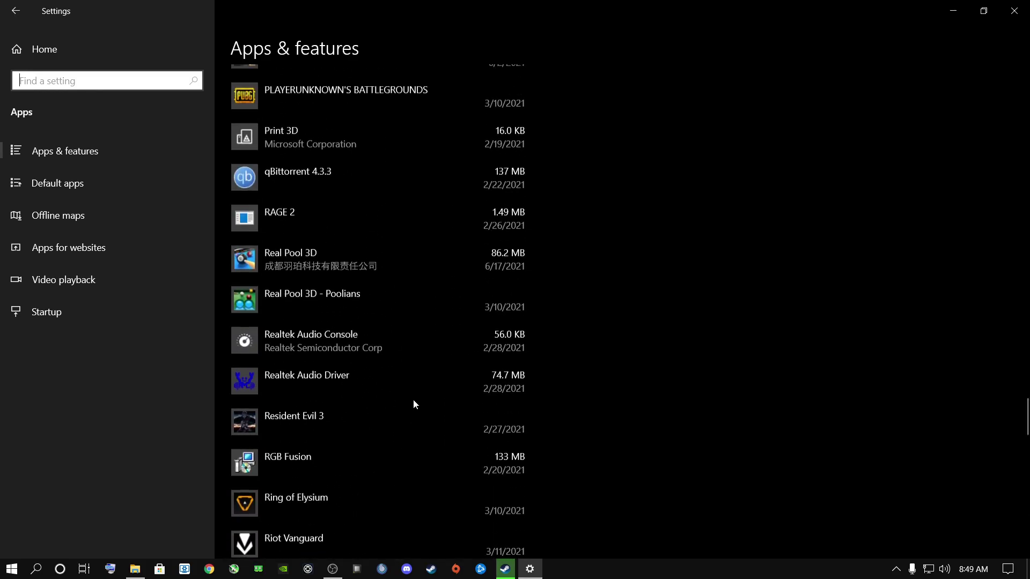
scroll(413, 400, "up", 20)
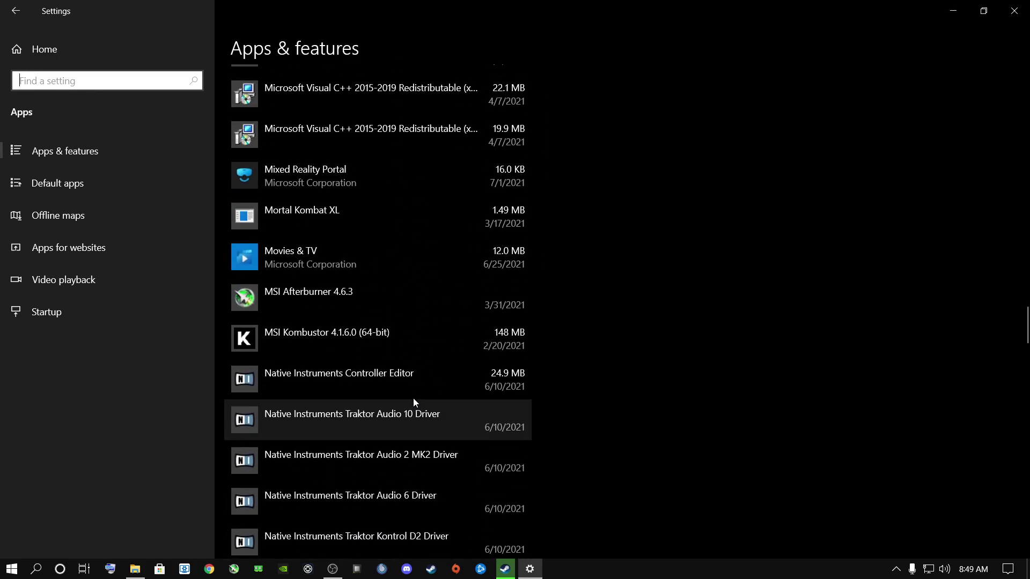
scroll(413, 397, "up", 20)
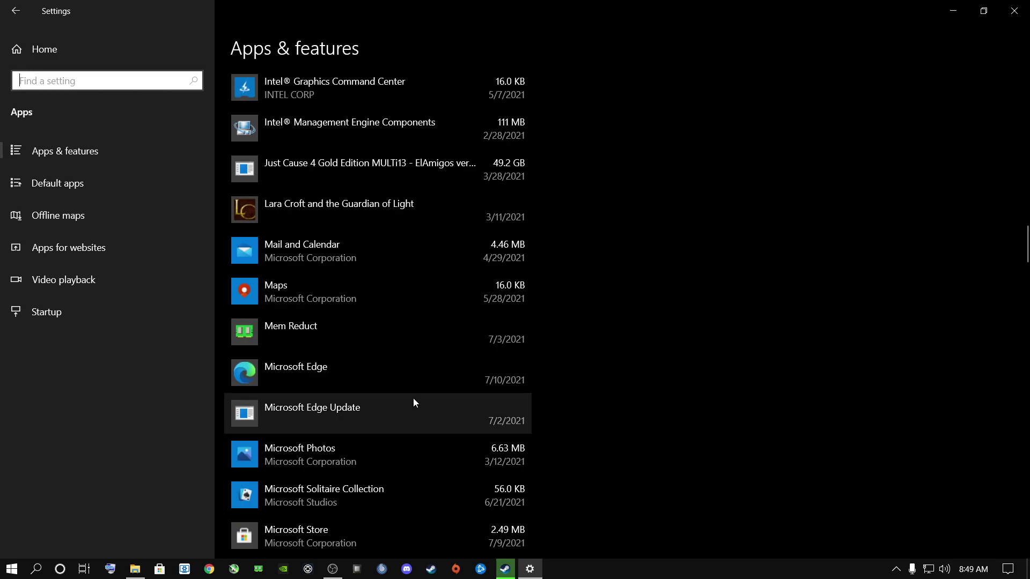
scroll(413, 398, "down", 10)
scroll(413, 399, "down", 3)
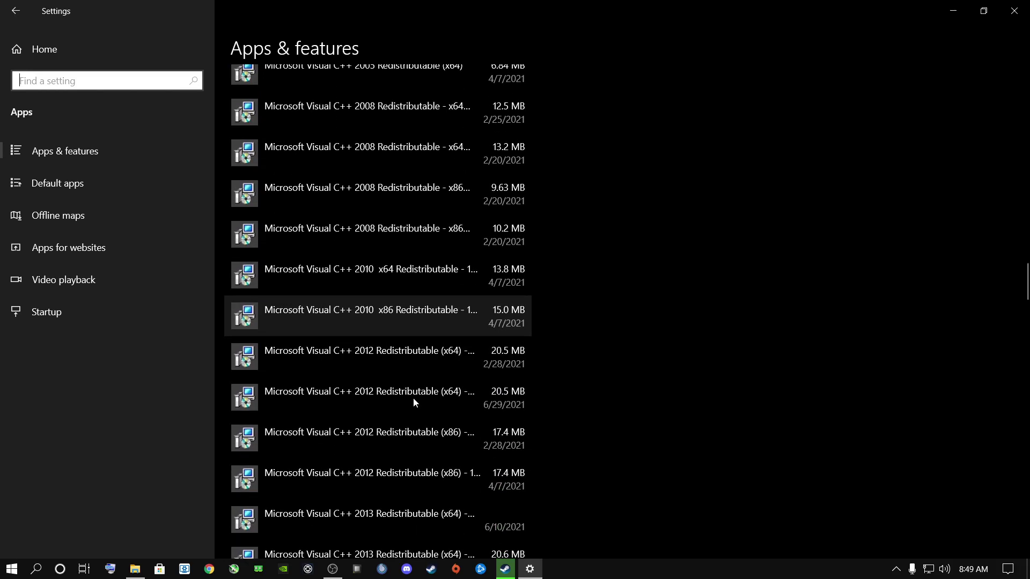
scroll(395, 379, "down", 7)
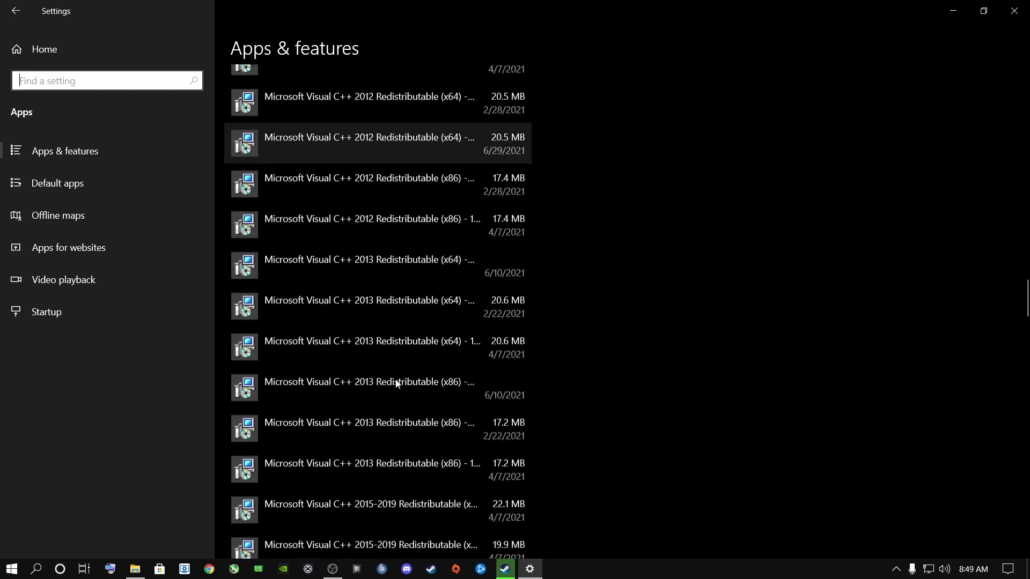
scroll(394, 378, "up", 10)
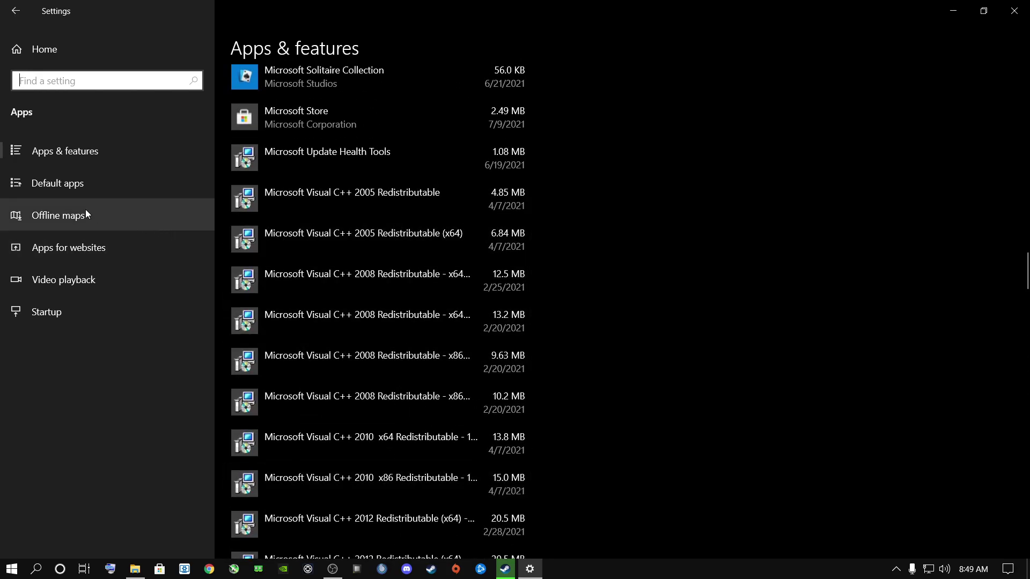
Review the default apps assigned to email, maps, music, photos, video and web browsing.
left_click(40, 184)
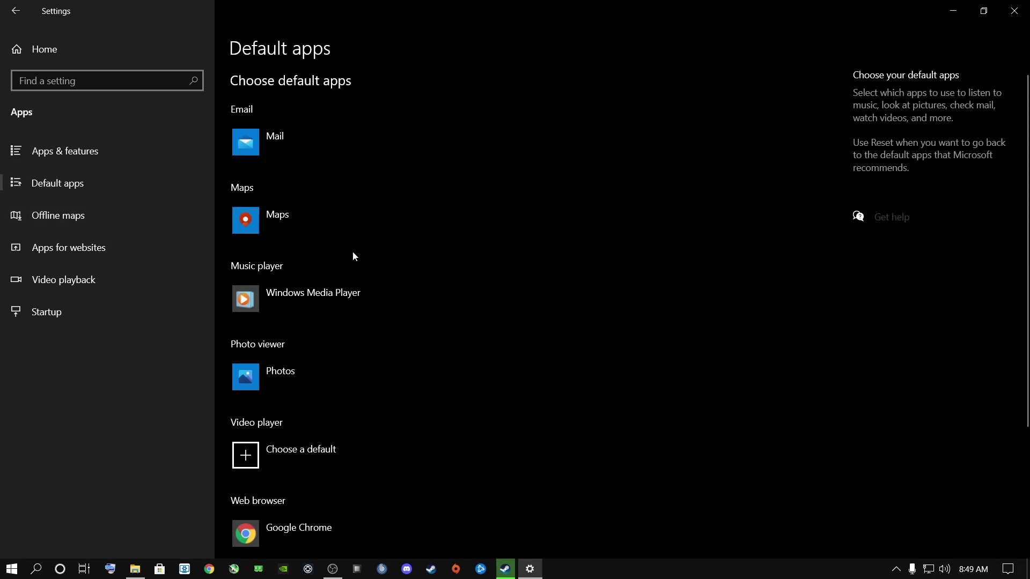
scroll(417, 316, "down", 3)
scroll(416, 327, "up", 3)
Delete all offline maps and check the metered connection and automatic map update options.
left_click(36, 214)
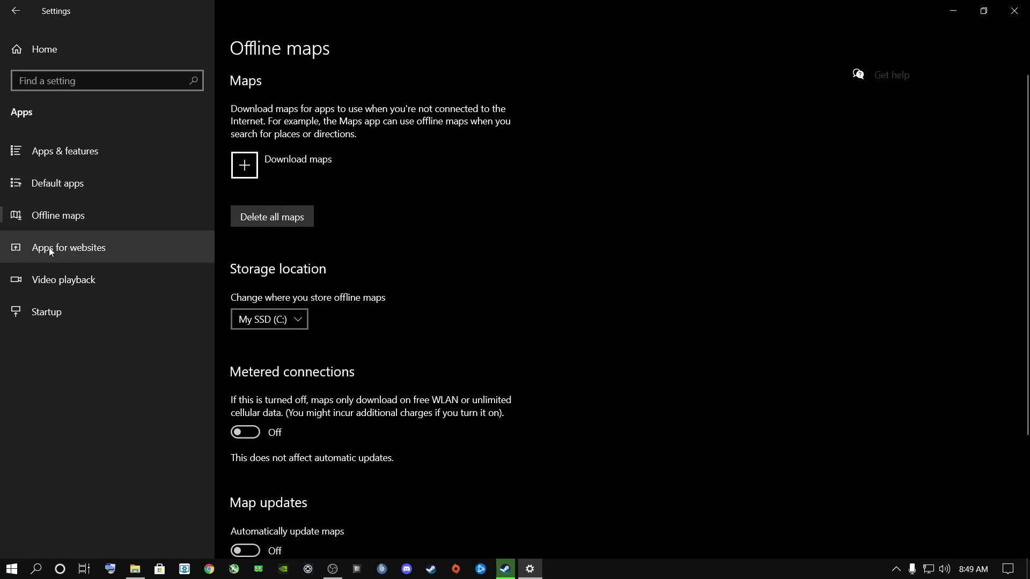
left_click(270, 218)
left_click(333, 184)
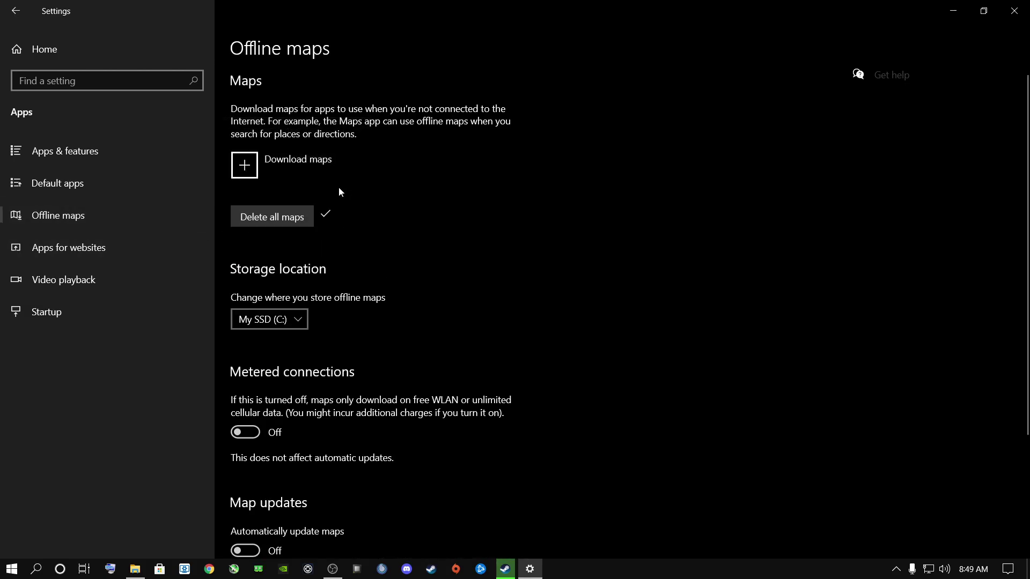
scroll(244, 339, "down", 3)
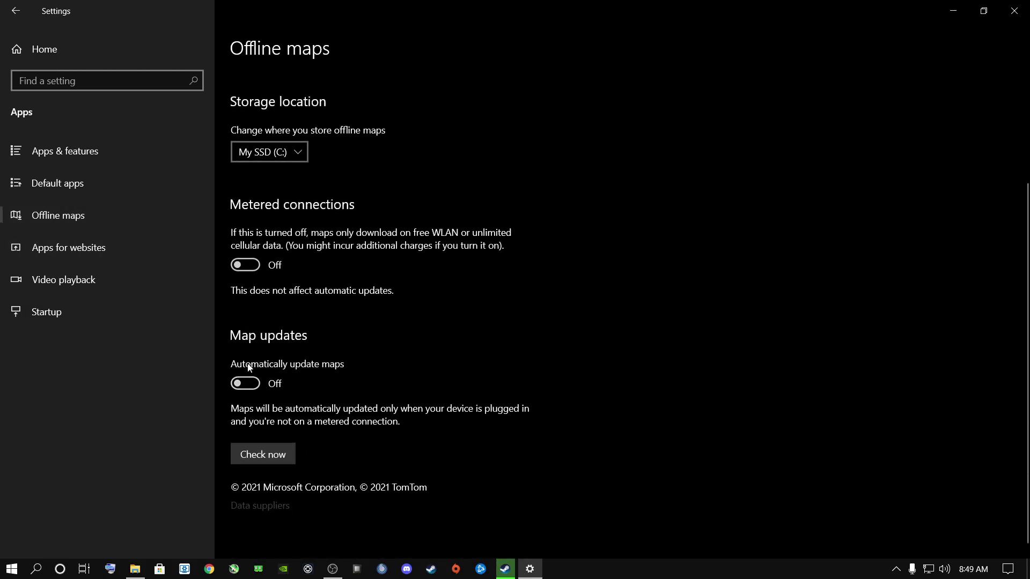
Review the Apps for websites, Video playback and Startup settings in the Apps category.
left_click(61, 248)
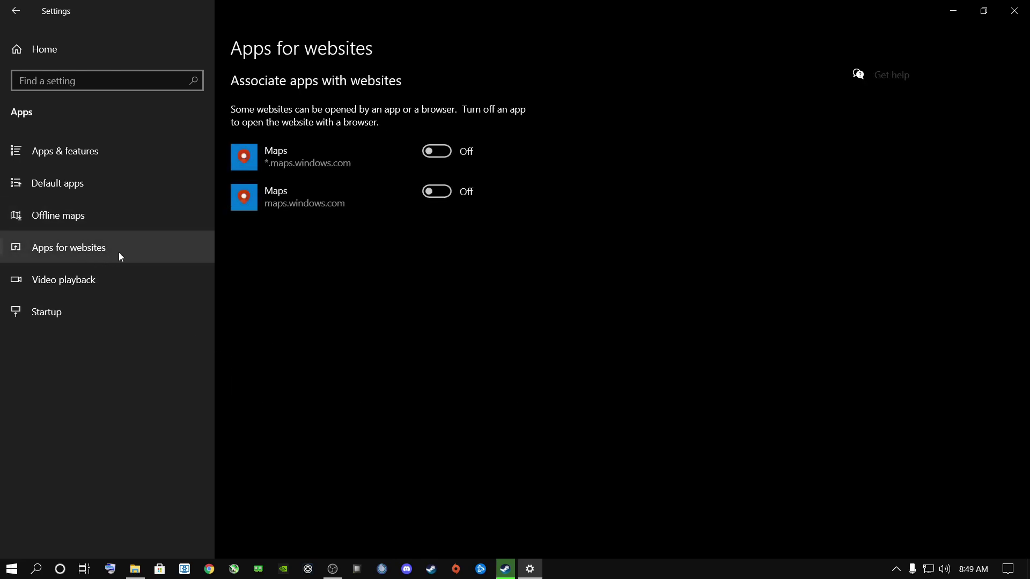
left_click(75, 274)
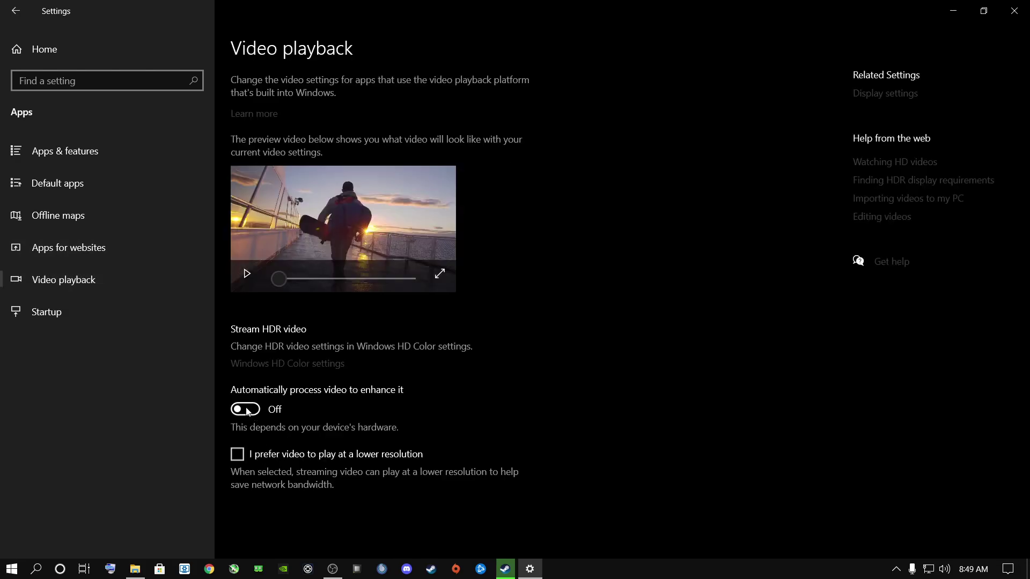
left_click(60, 316)
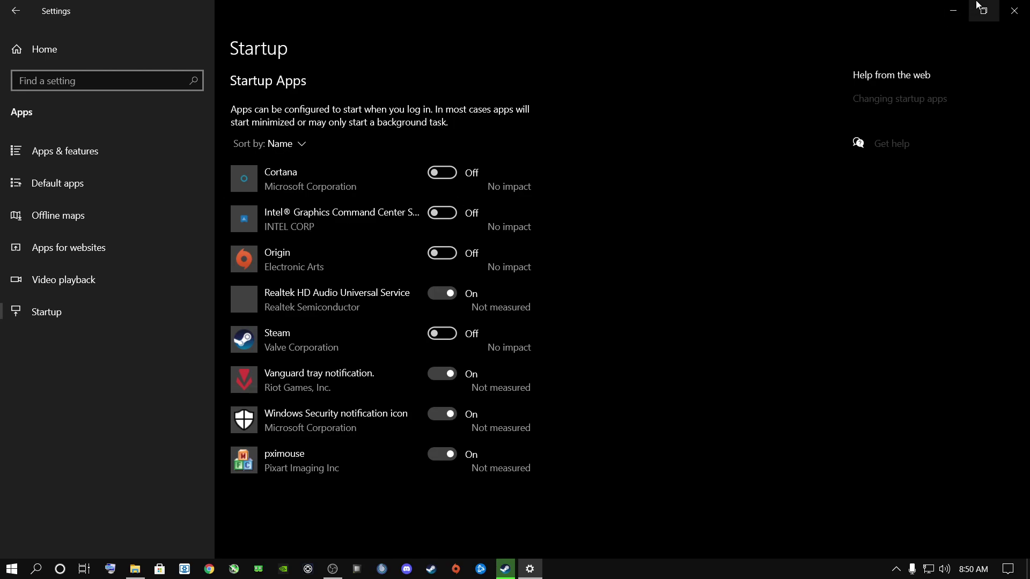
Close the Settings window and open NVIDIA Control Panel from the desktop.
left_click(1014, 11)
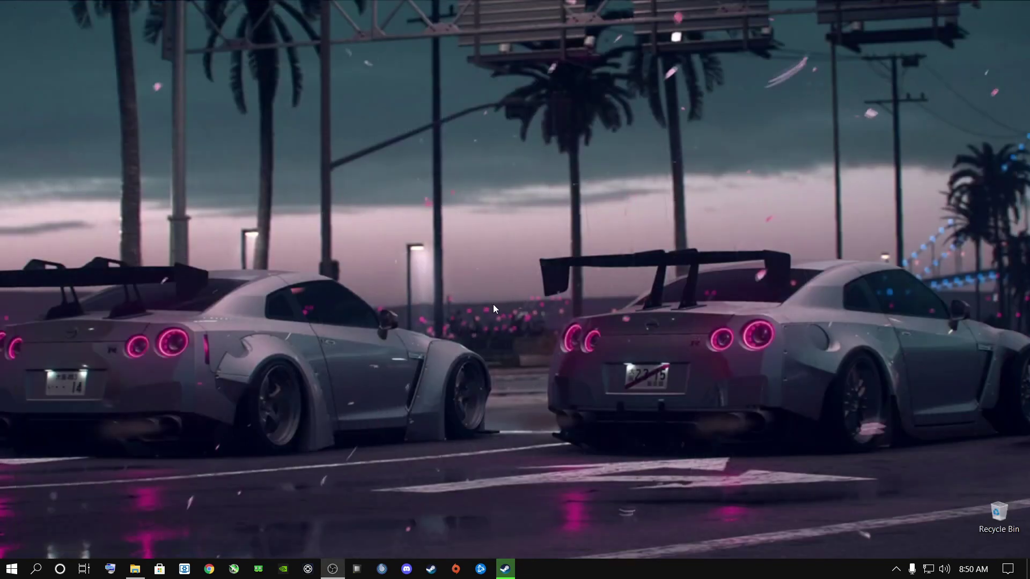
right_click(394, 320)
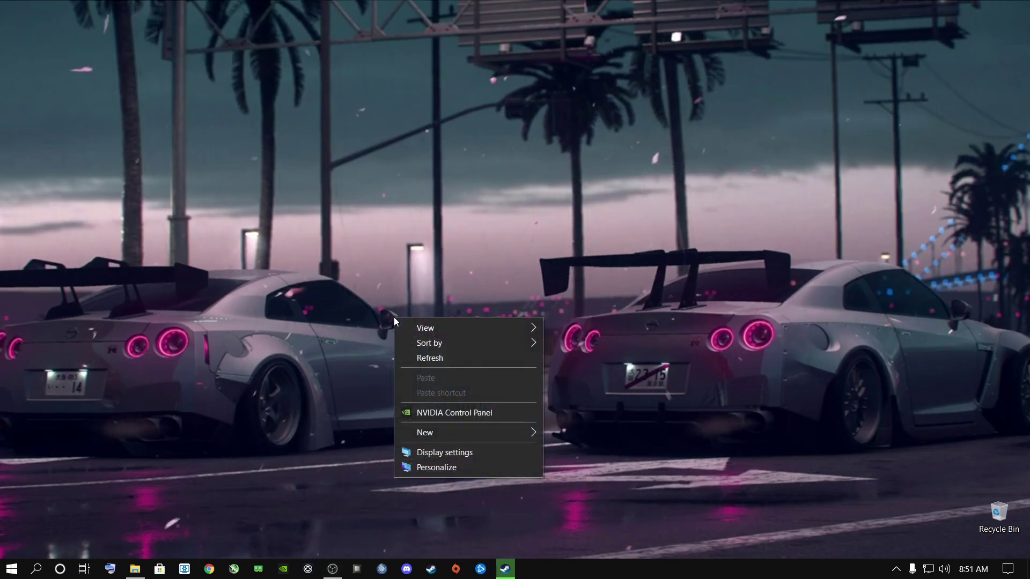
left_click(424, 412)
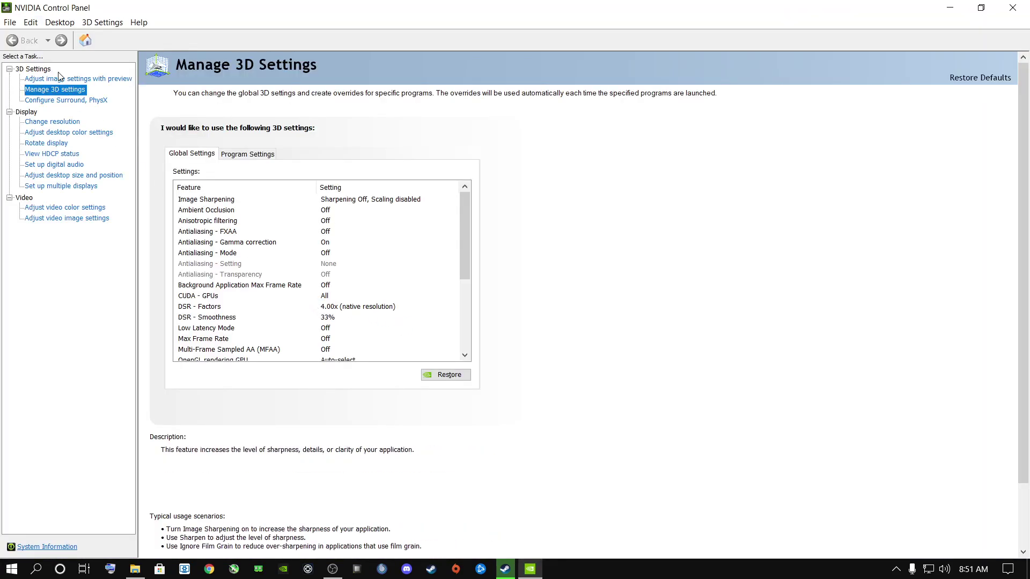
Try the image preference that emphasizes Performance on the Adjust Image Settings with Preview page.
left_click(54, 81)
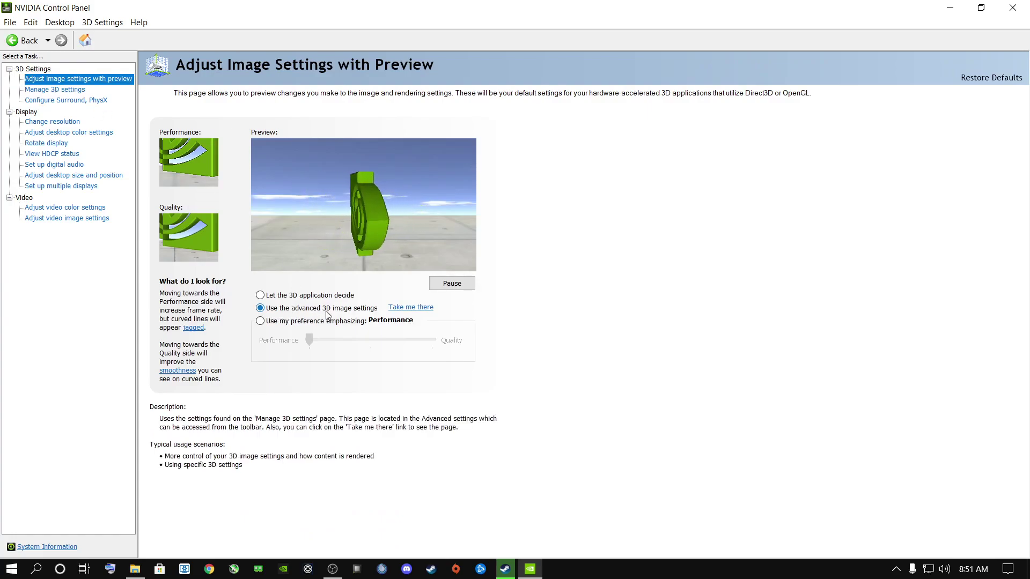
left_click(260, 321)
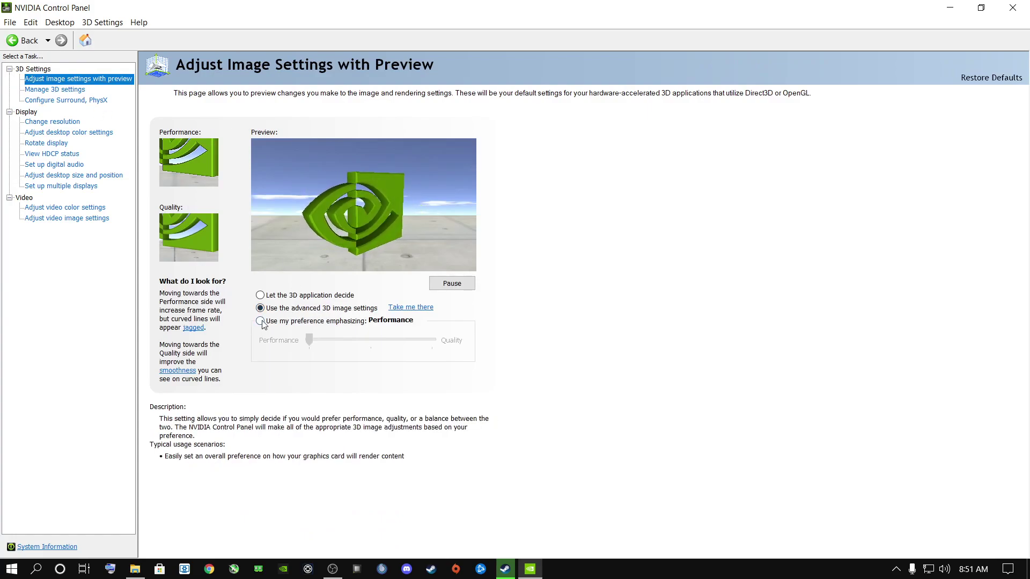
mouse_move(315, 343)
left_mouse_down()
mouse_move(434, 344)
mouse_move(308, 344)
left_mouse_up()
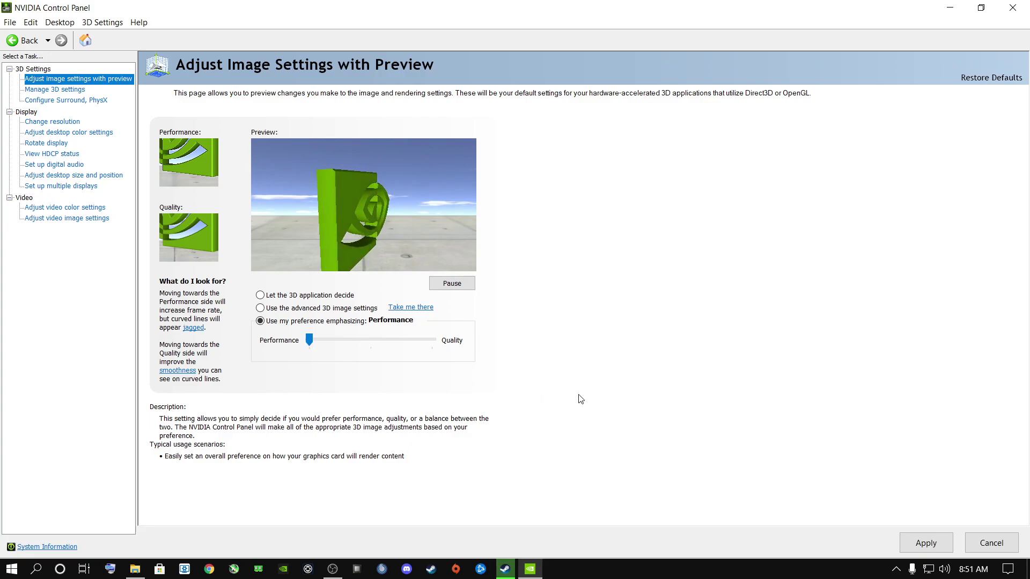
left_click(920, 544)
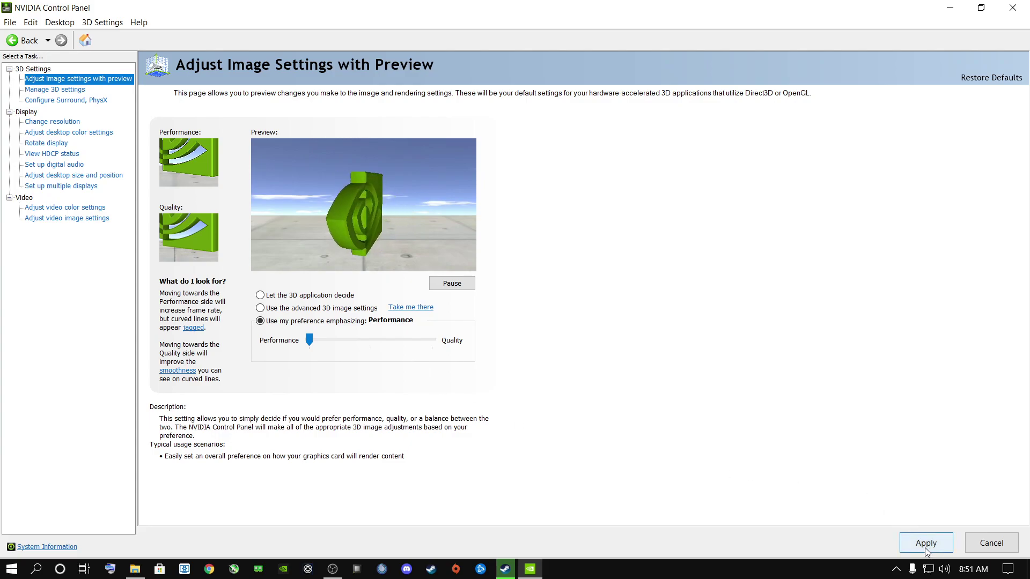
Discard the pending image changes and choose NVIDIA GeForce RTX 2060 as the PhysX processor in Configure Surround, PhysX.
left_click(38, 104)
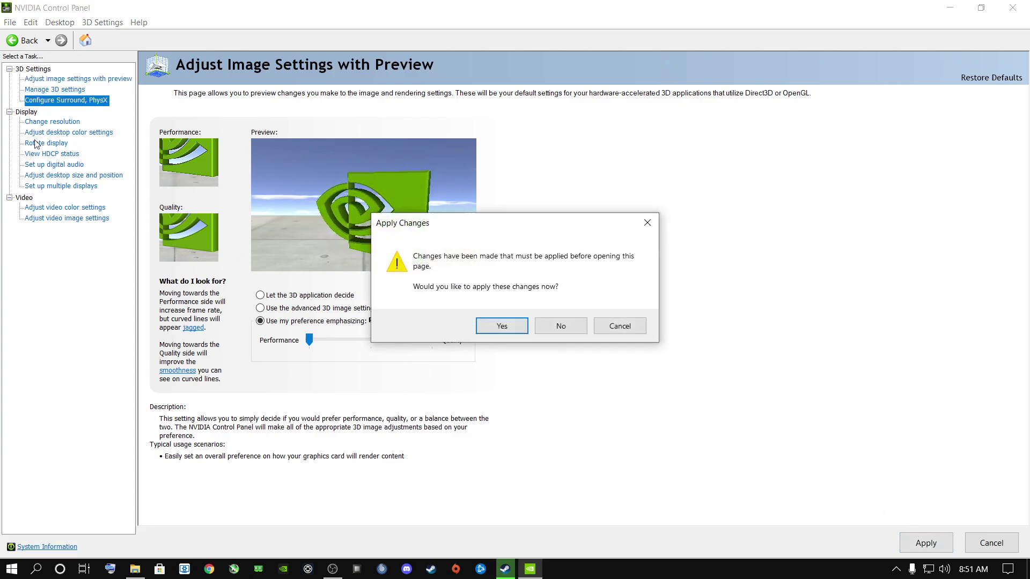
left_click(562, 323)
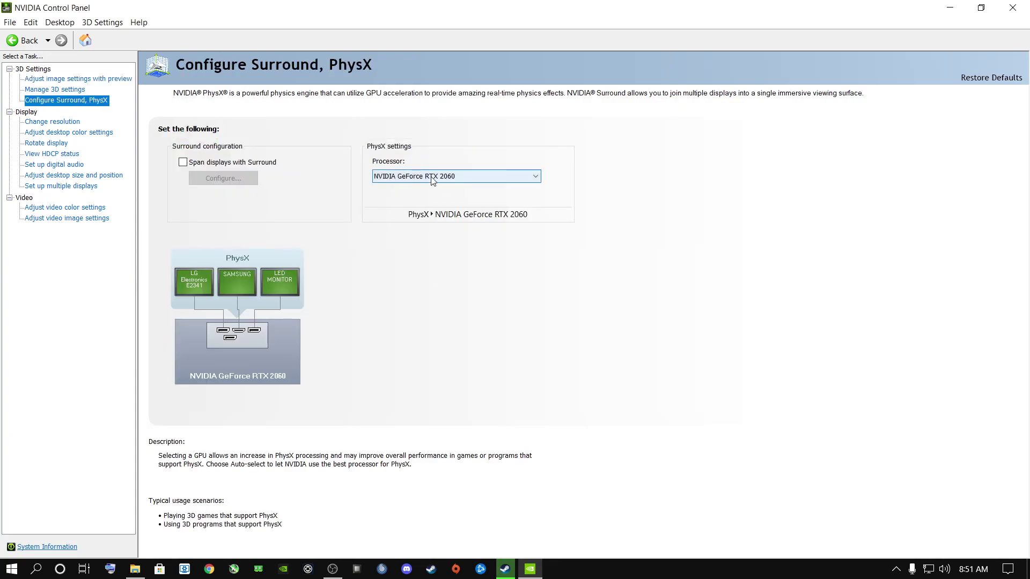
left_click(479, 180)
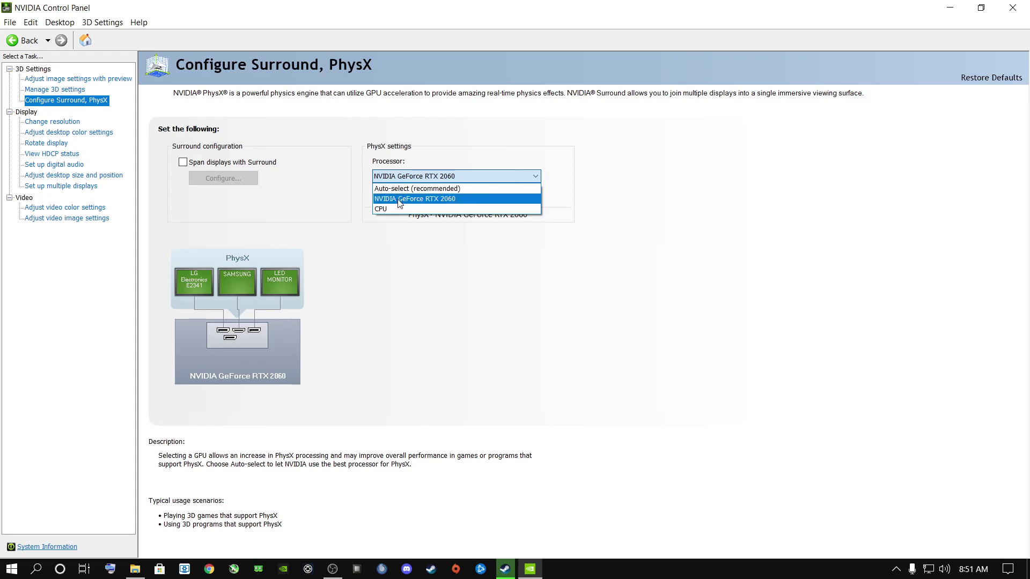
left_click(399, 203)
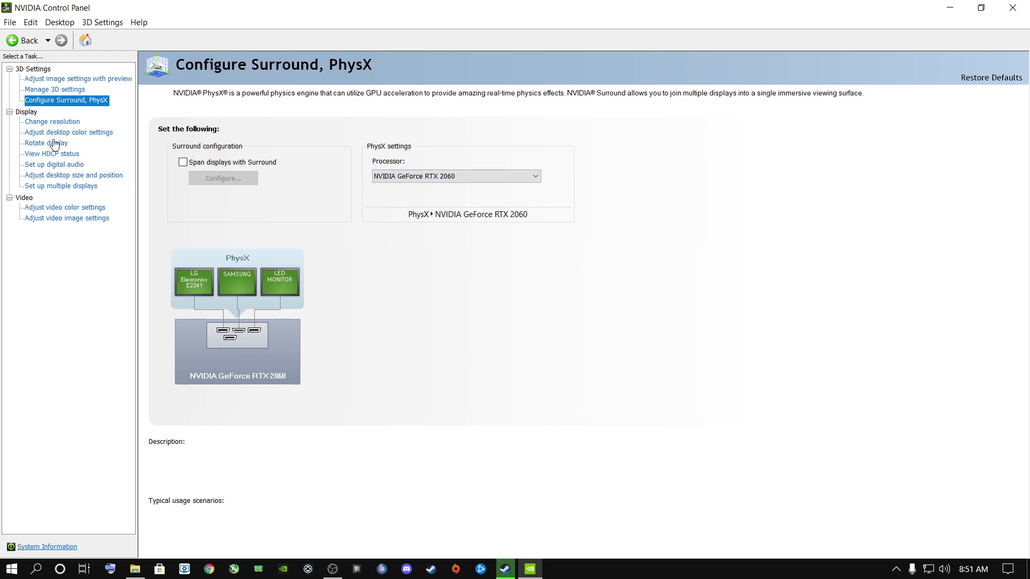
Examine the list of customizable programs under Program Settings in Manage 3D Settings, keeping the current selection.
left_click(41, 92)
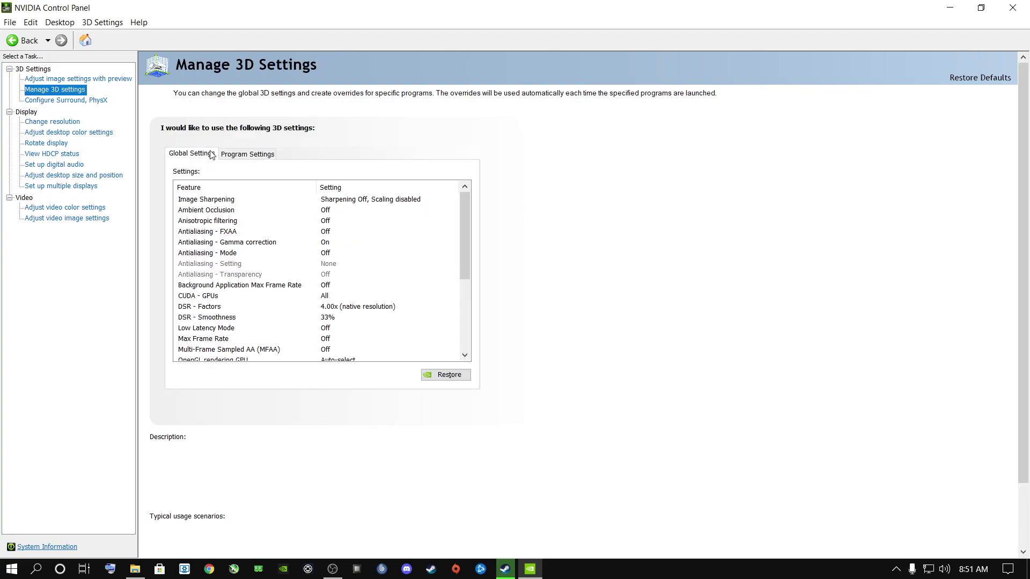
left_click(238, 156)
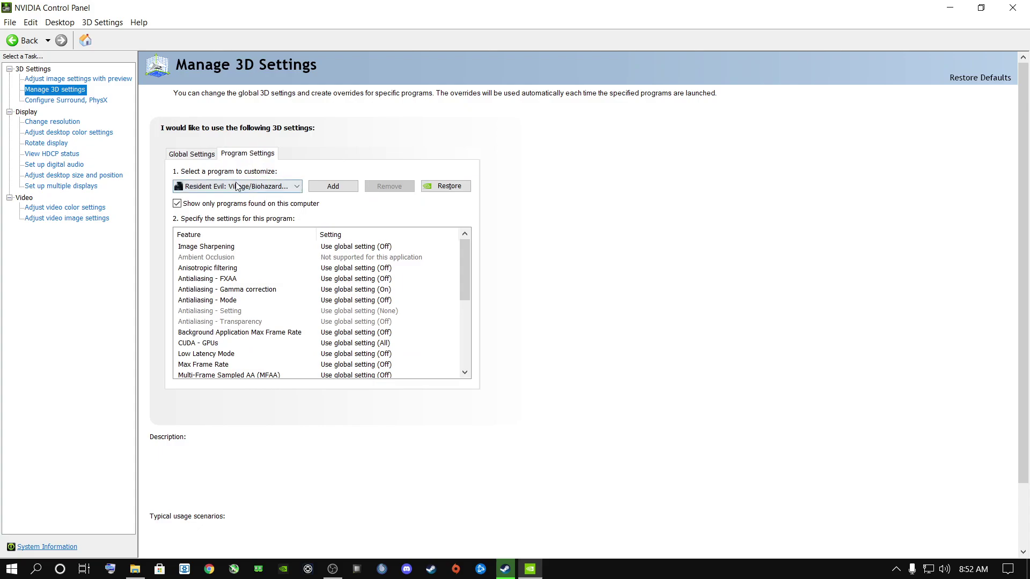
left_click(238, 185)
scroll(241, 375, "down", 4)
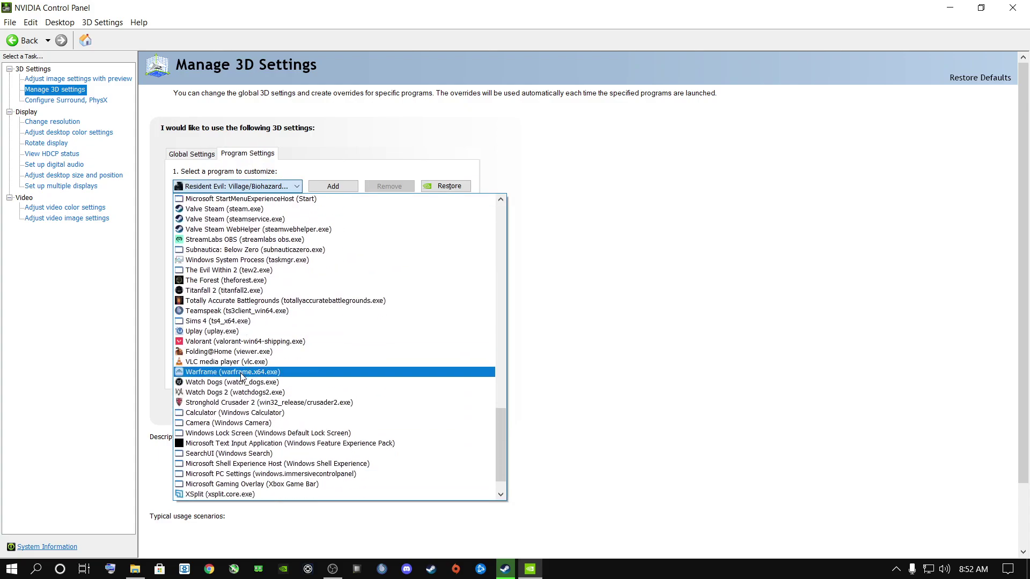
scroll(240, 375, "up", 20)
scroll(248, 354, "up", 5)
left_click(691, 231)
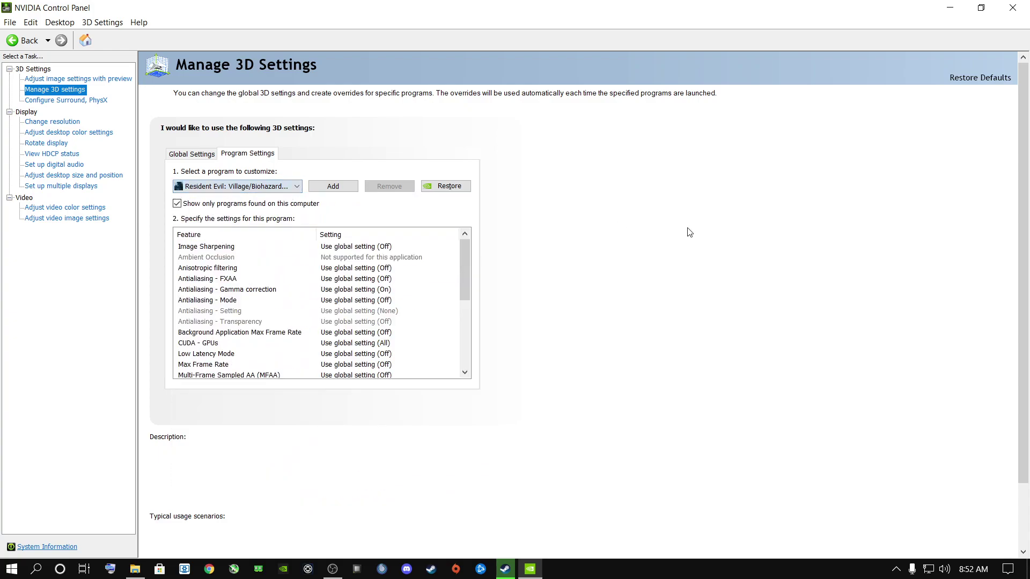
Examine how to add and browse for a program to customize, closing the dialogs without adding one.
left_click(331, 187)
left_click(611, 411)
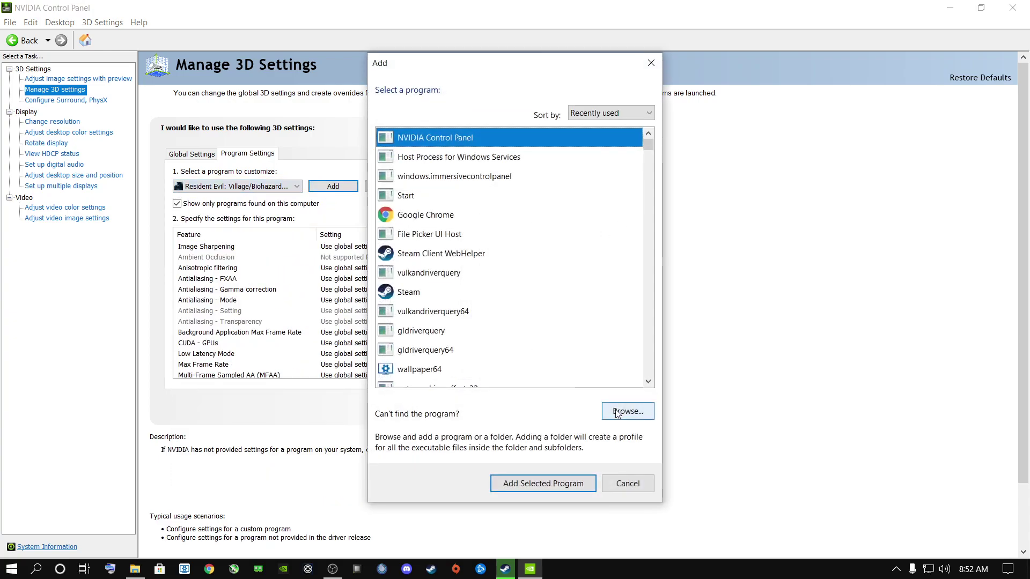
left_click(810, 108)
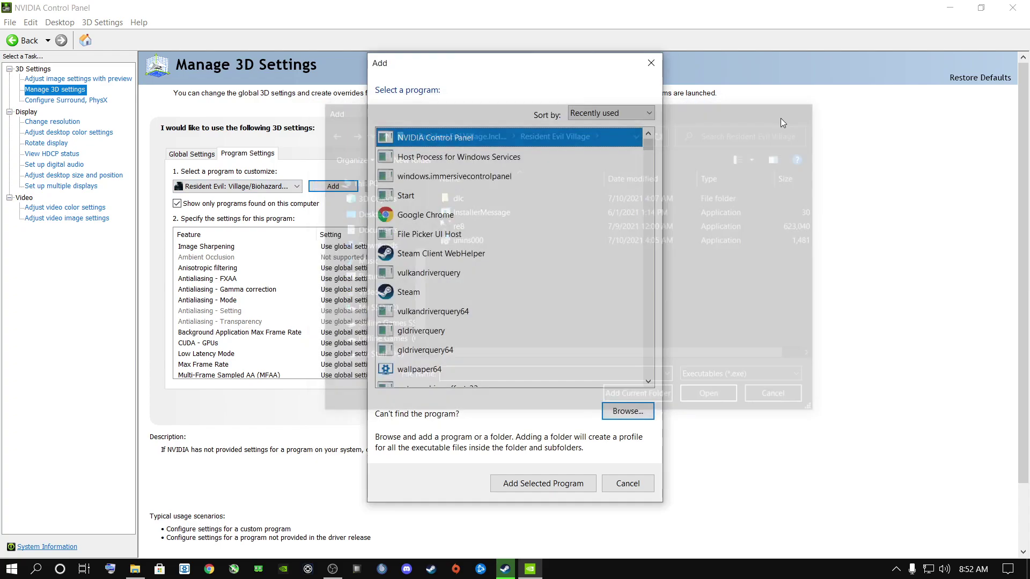
left_click(648, 71)
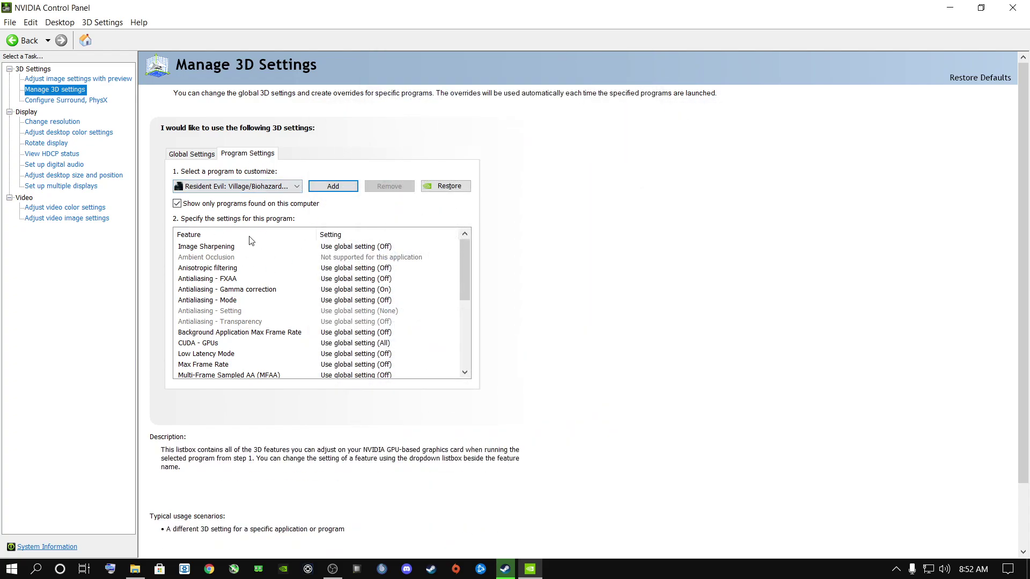
Check the Image Sharpening options for the Resident Evil Village profile, leaving the setting as it is.
left_click(194, 247)
left_click(330, 246)
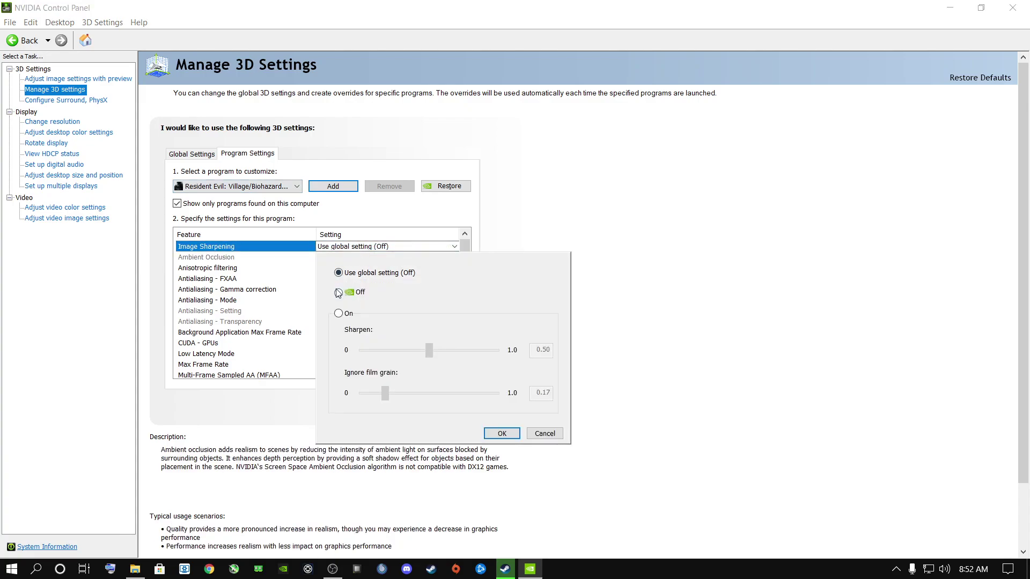
left_click(631, 207)
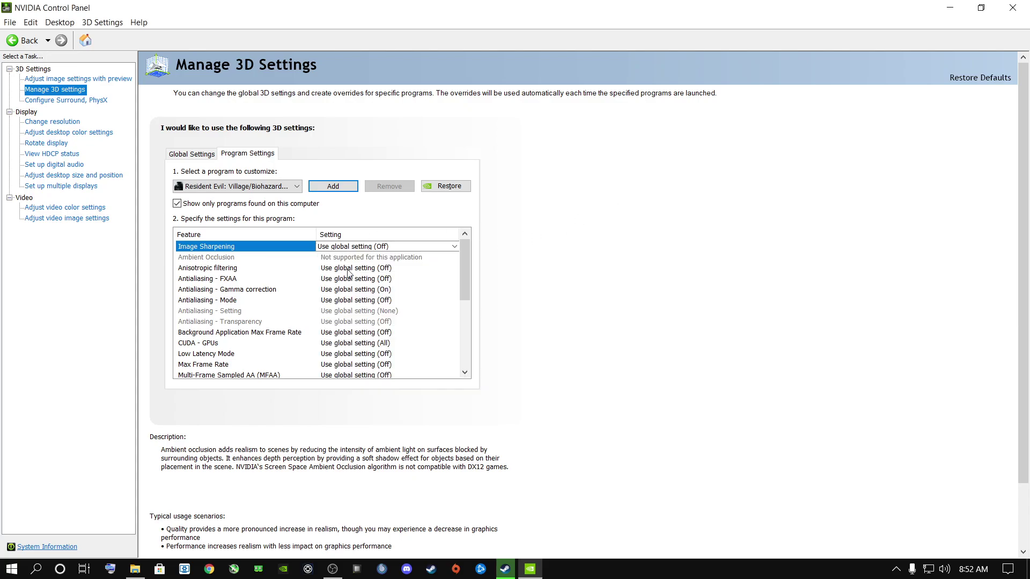
Set Anisotropic filtering and Antialiasing - FXAA to Off for the Resident Evil Village profile.
left_click(355, 268)
left_click(357, 268)
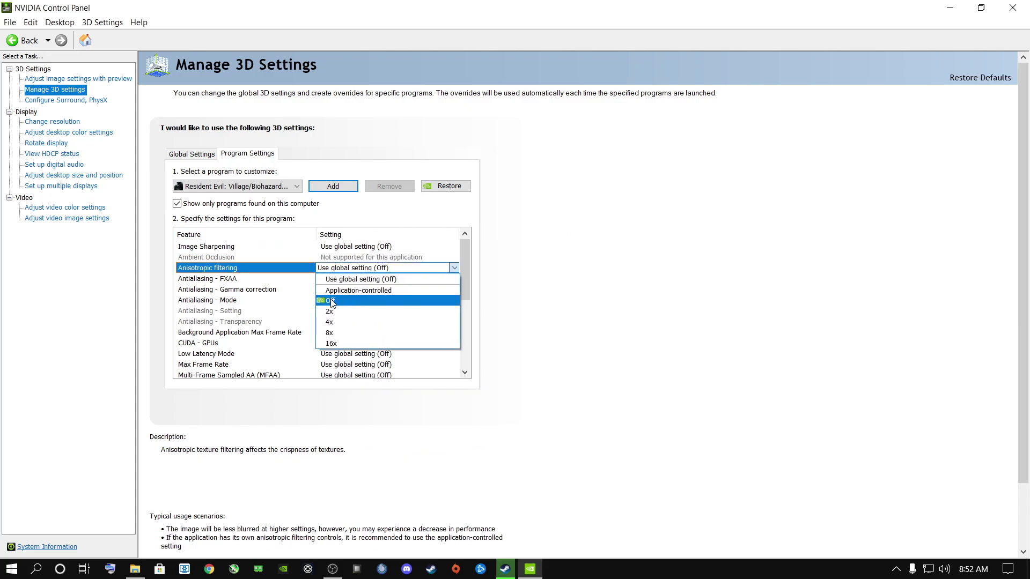
left_click(330, 300)
left_click(334, 279)
left_click(335, 279)
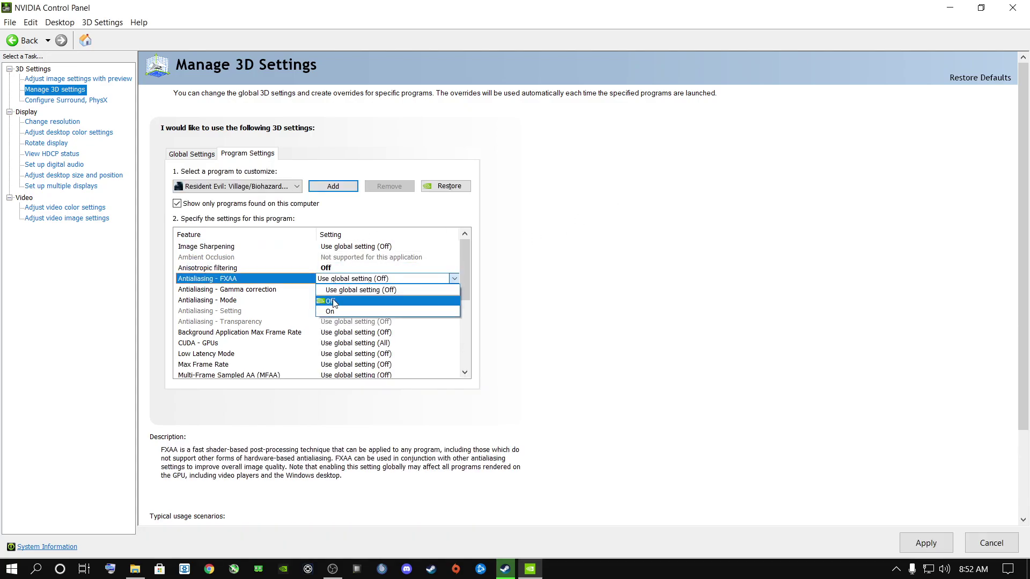
left_click(330, 293)
Set Antialiasing - Gamma correction and Antialiasing - Mode to Off for the game profile.
left_click(332, 289)
left_click(332, 290)
left_click(330, 311)
left_click(330, 301)
left_click(330, 301)
left_click(330, 332)
Set Background Application Max Frame Rate to Off and assign the NVIDIA GeForce RTX 2060 under CUDA - GPUs.
left_click_drag(464, 262, 458, 291)
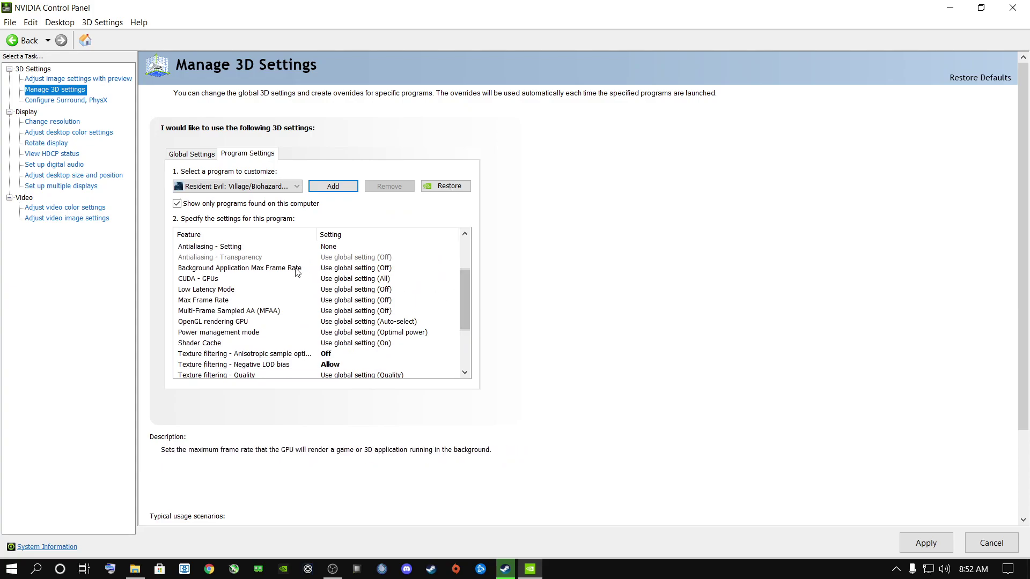
left_click(333, 268)
left_click(334, 268)
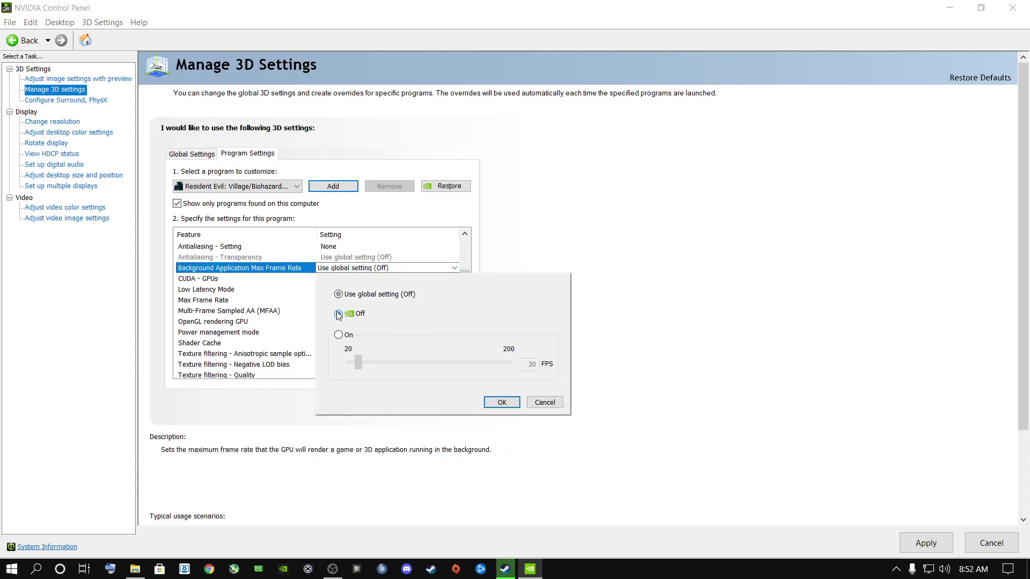
left_click(508, 406)
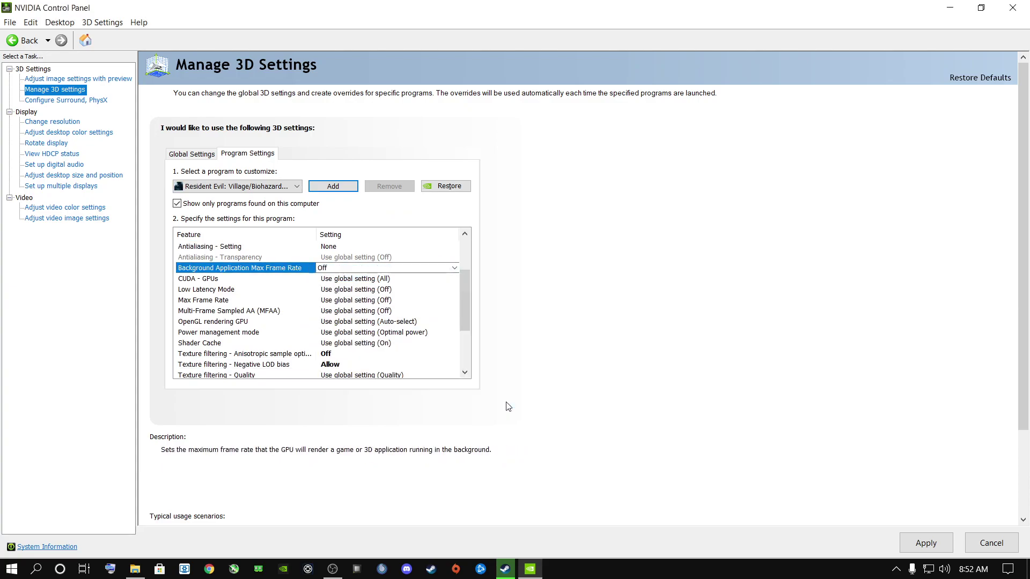
left_click(330, 278)
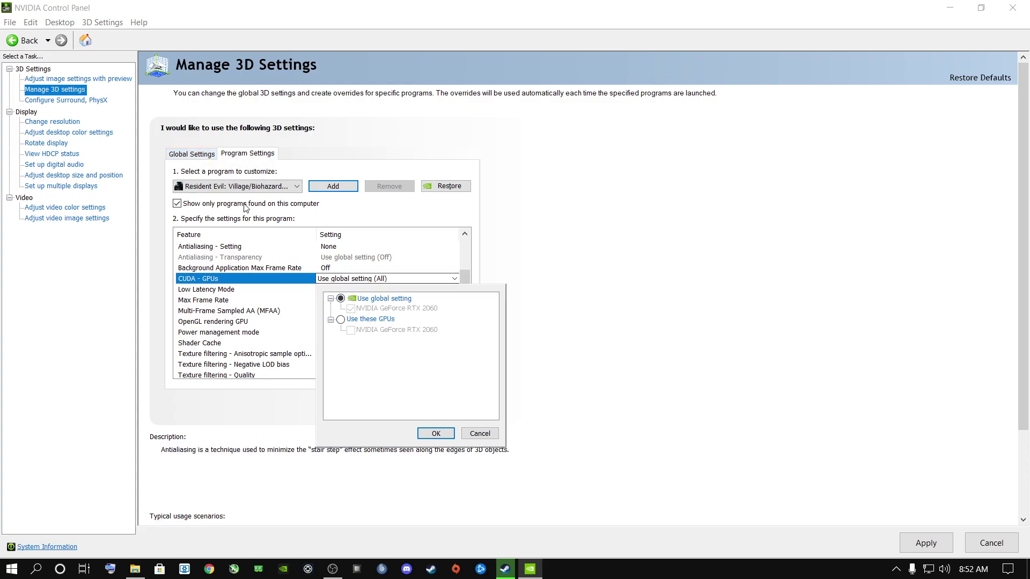
left_click(340, 320)
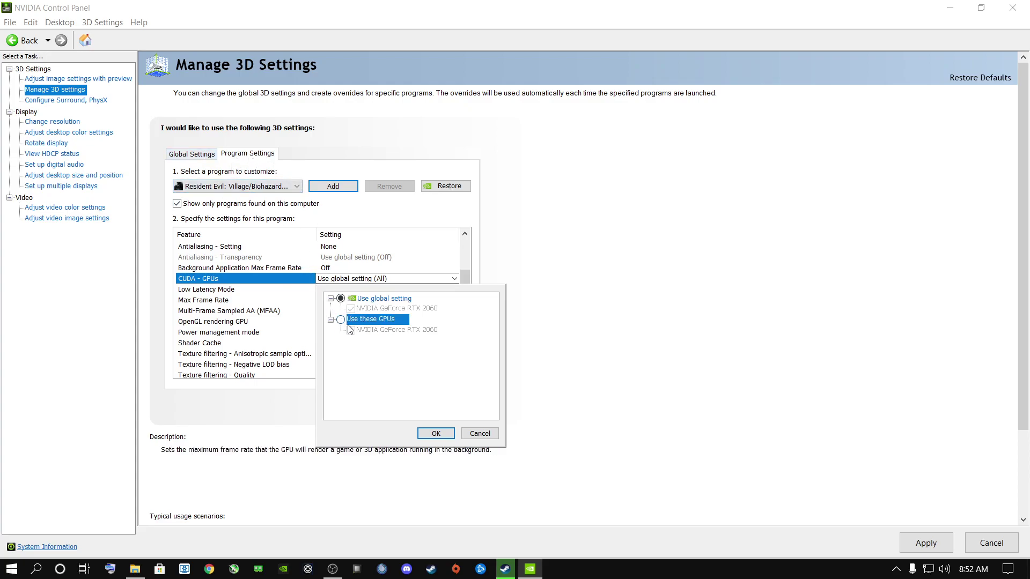
left_click(350, 331)
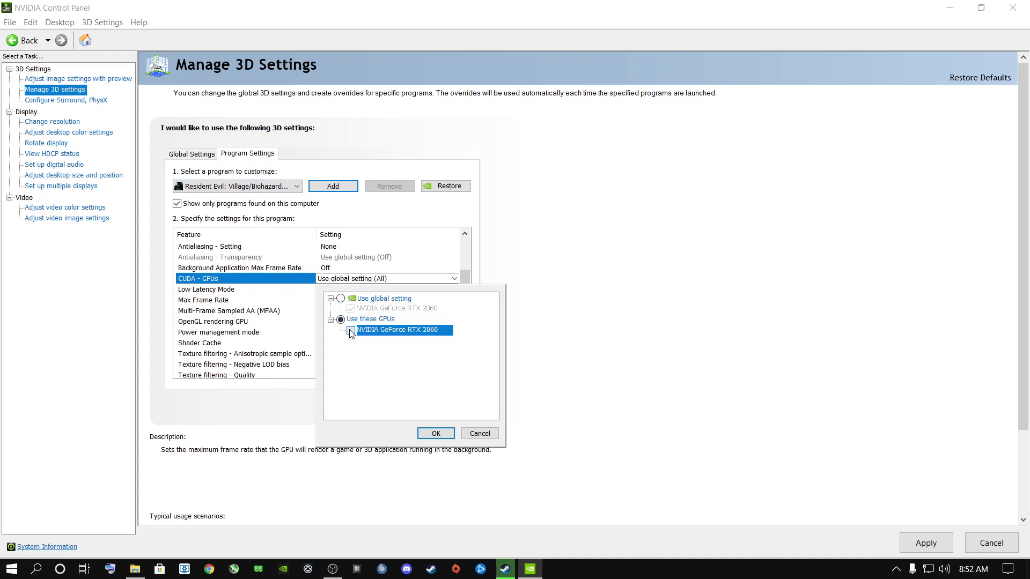
left_click(435, 433)
Set Low Latency Mode to Off and keep Max Frame Rate on the global setting.
left_click_drag(465, 284, 461, 330)
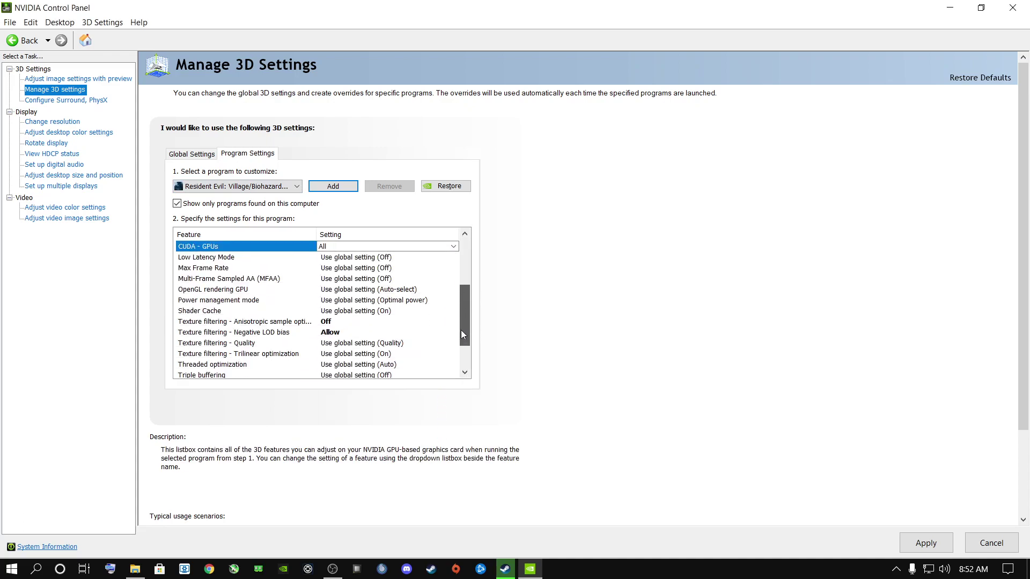
left_click(349, 256)
left_click(348, 257)
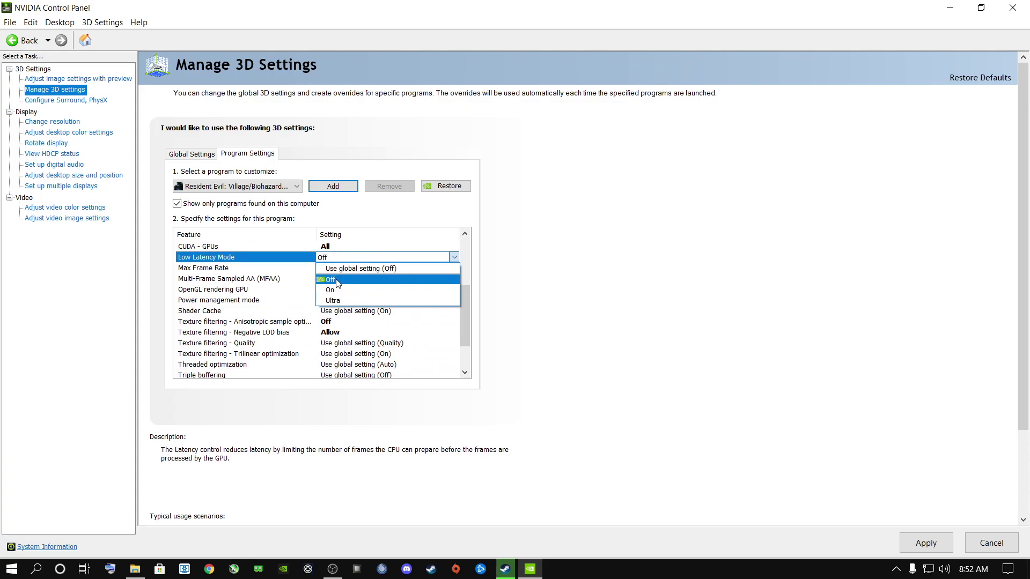
left_click(336, 280)
left_click(339, 365)
left_click(340, 365)
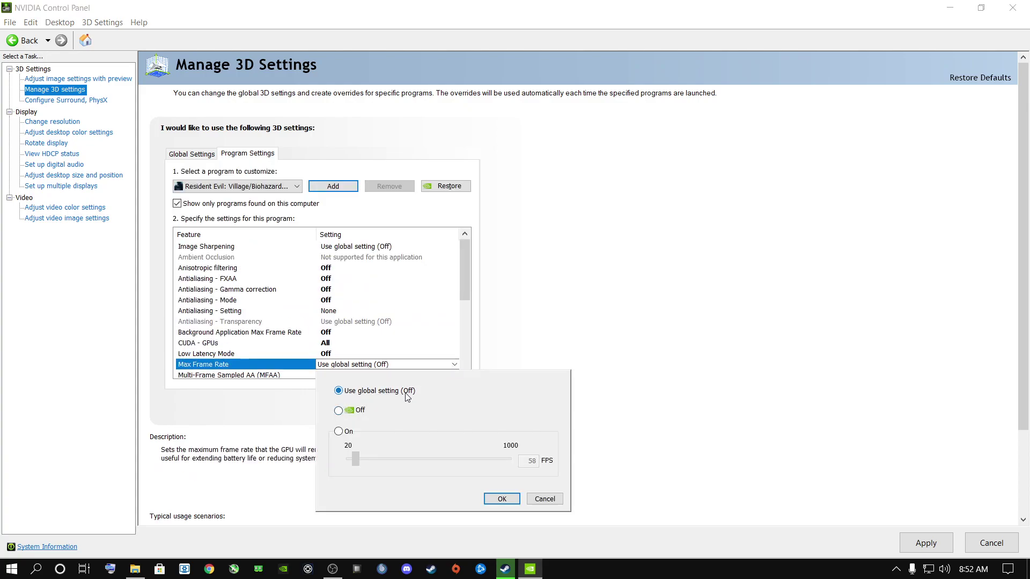
left_click(502, 499)
Set Multi-Frame Sampled AA (MFAA) to Off and choose NVIDIA GeForce RTX 2060 as the OpenGL rendering GPU.
left_click_drag(464, 285, 462, 332)
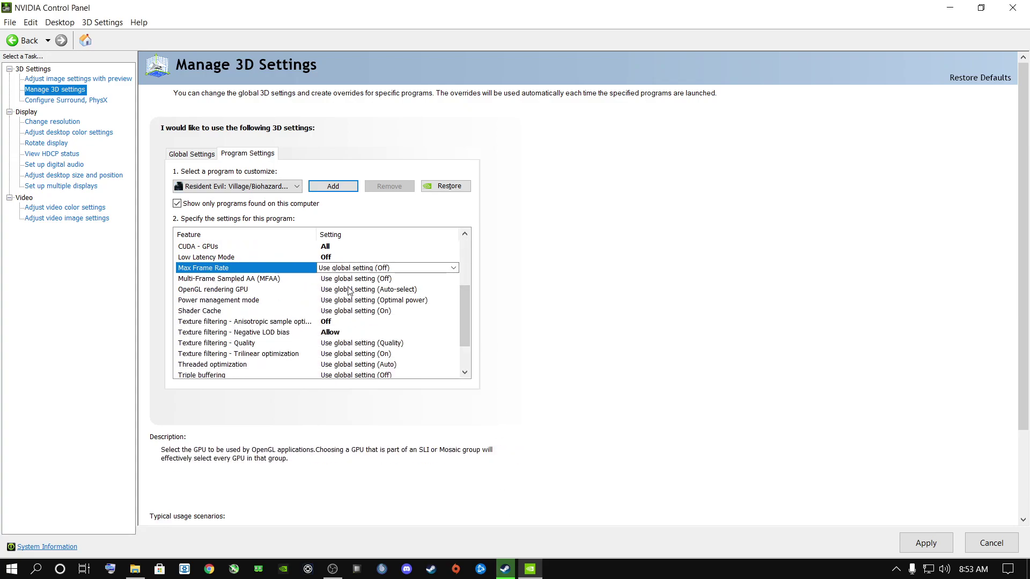
left_click(331, 279)
left_click(331, 279)
left_click(332, 302)
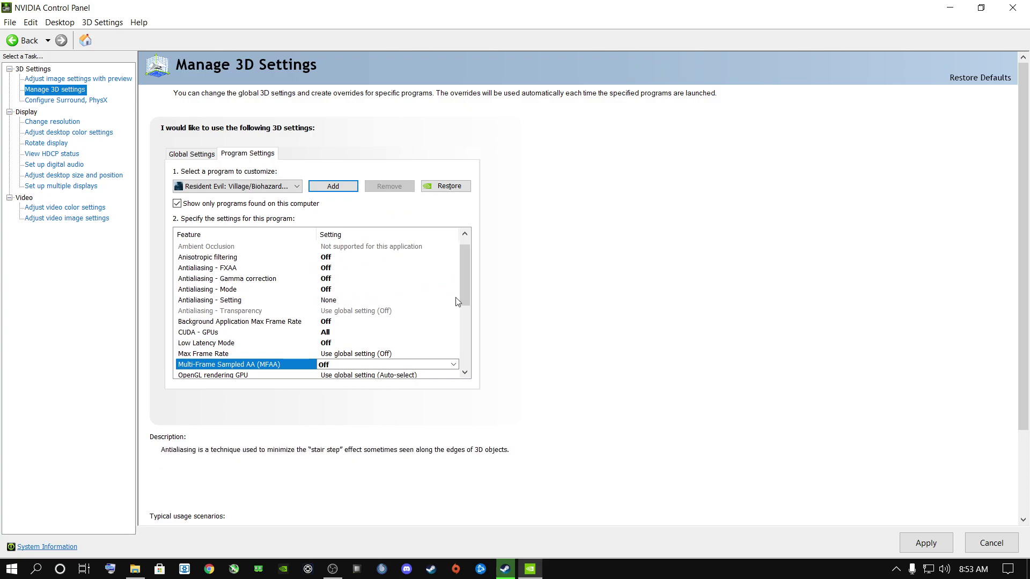
scroll(465, 294, "down", 3)
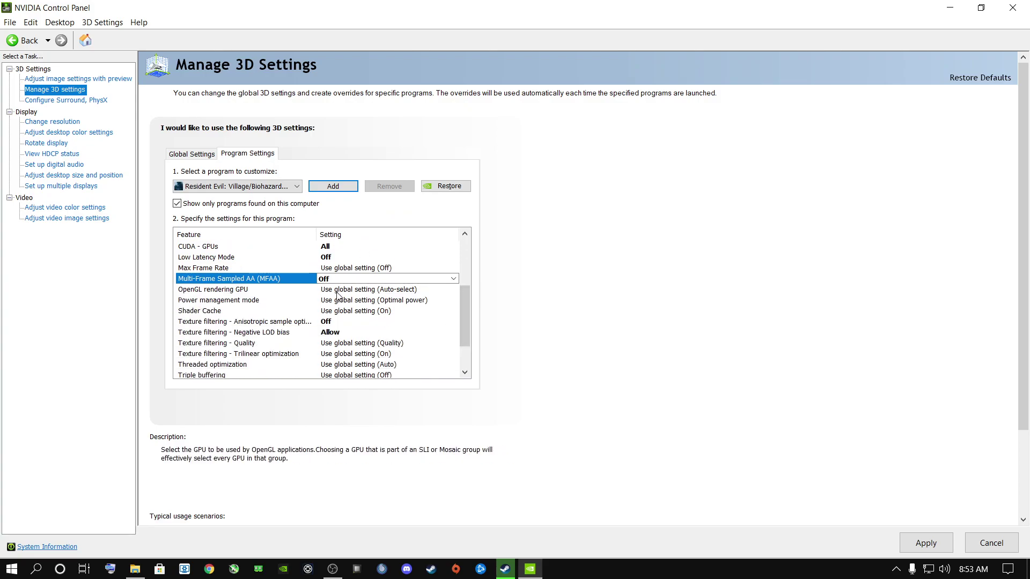
left_click(332, 289)
left_click(332, 289)
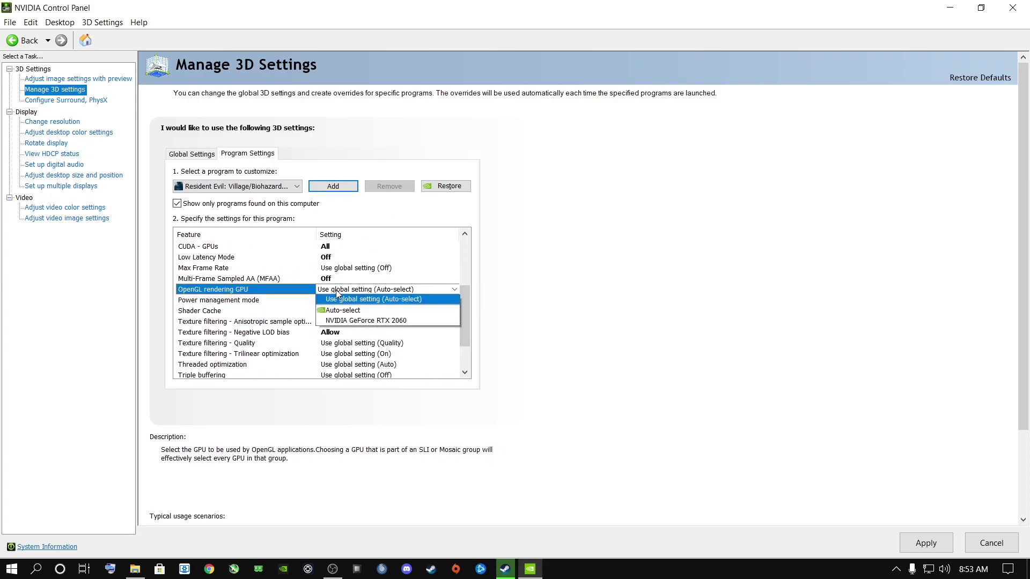
left_click(343, 321)
Set Power management mode to Prefer maximum performance and Shader Cache to Off.
left_click_drag(465, 265, 463, 311)
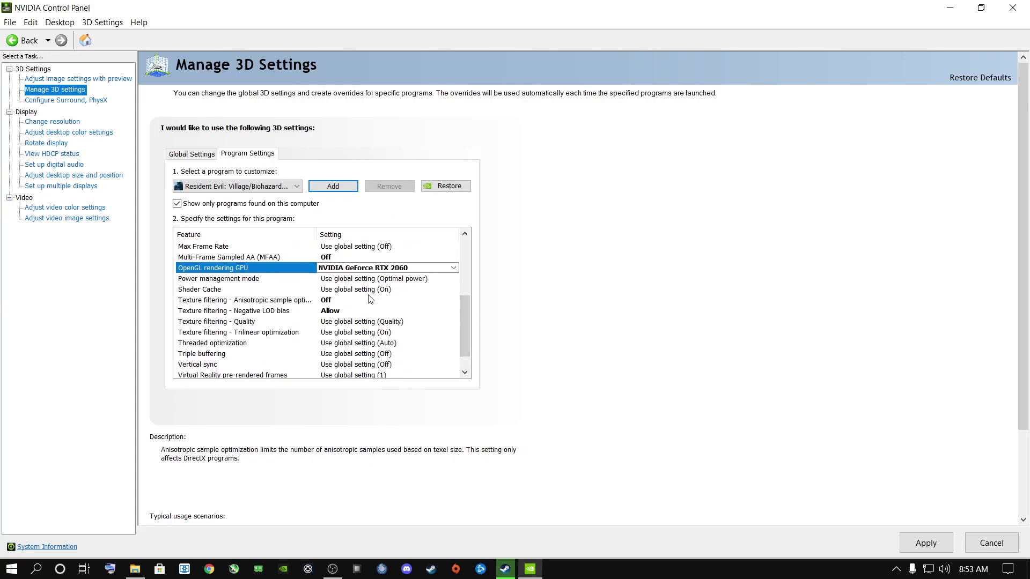
left_click(349, 279)
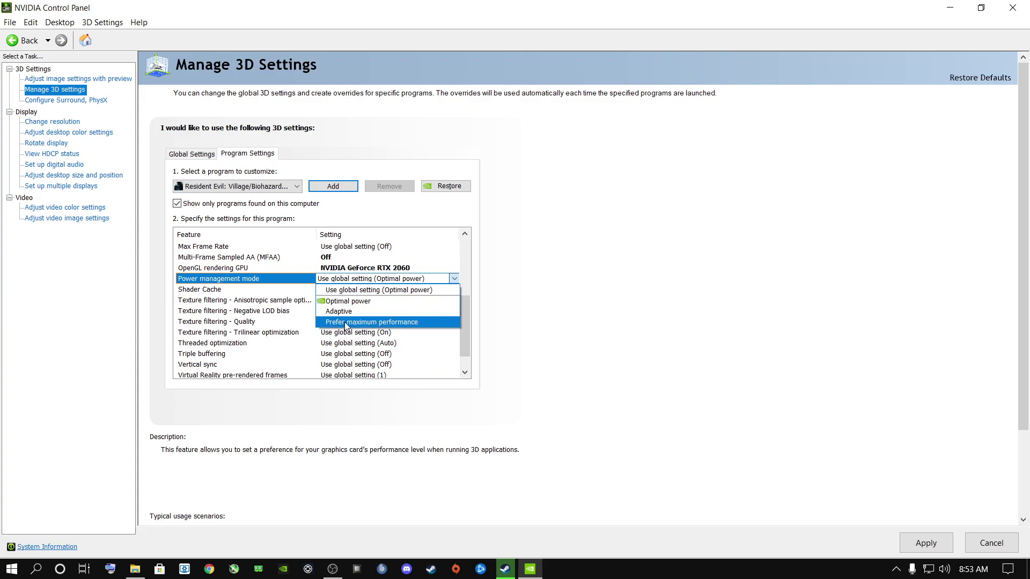
left_click(346, 322)
left_click_drag(468, 281, 462, 321)
left_click(345, 290)
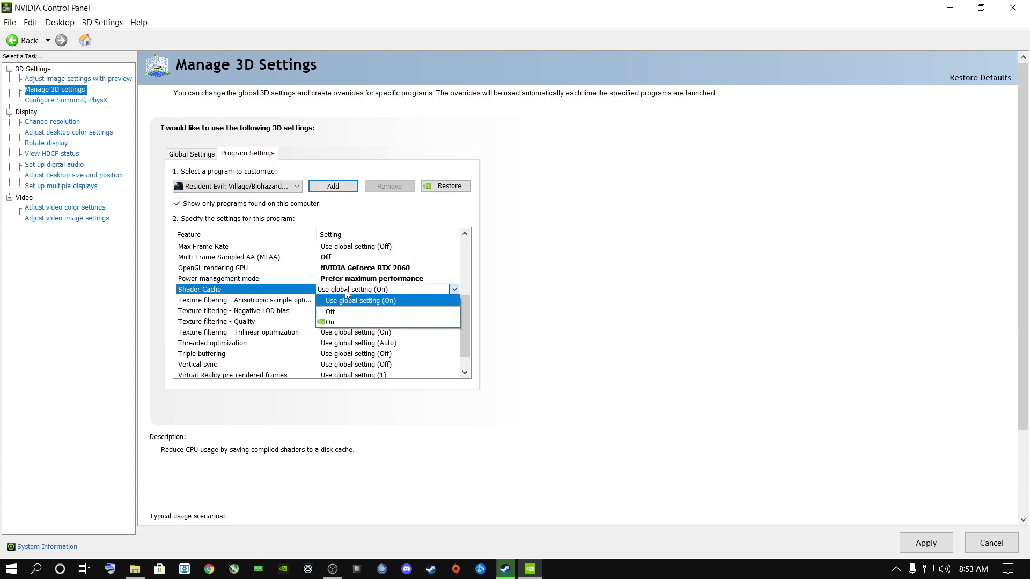
left_click(330, 311)
Set Texture filtering - Negative LOD bias to Use global setting (Allow) and Texture filtering - Quality to Performance.
left_click_drag(464, 285, 458, 330)
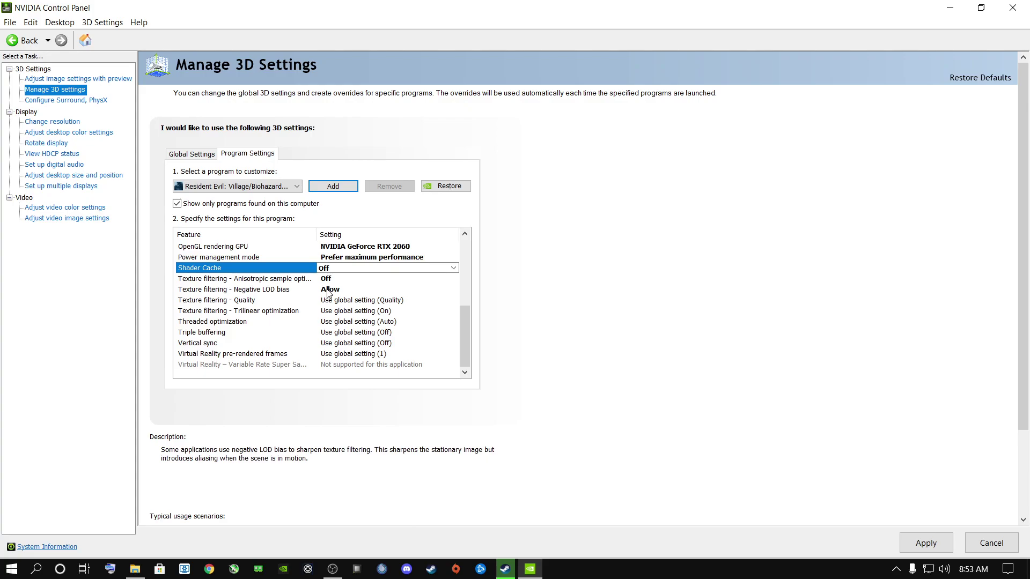
left_click(329, 290)
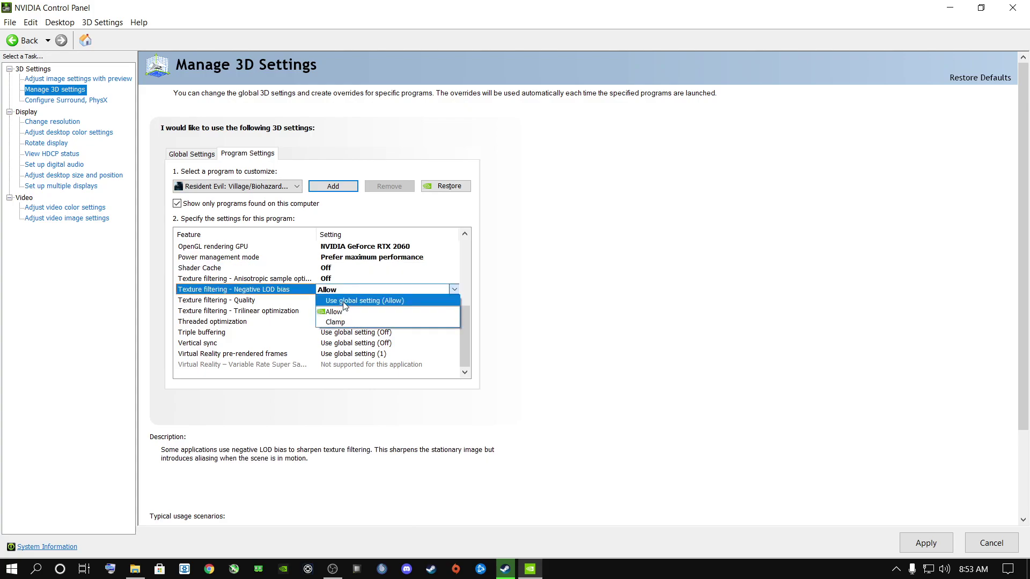
left_click(343, 302)
left_click_drag(468, 294, 462, 327)
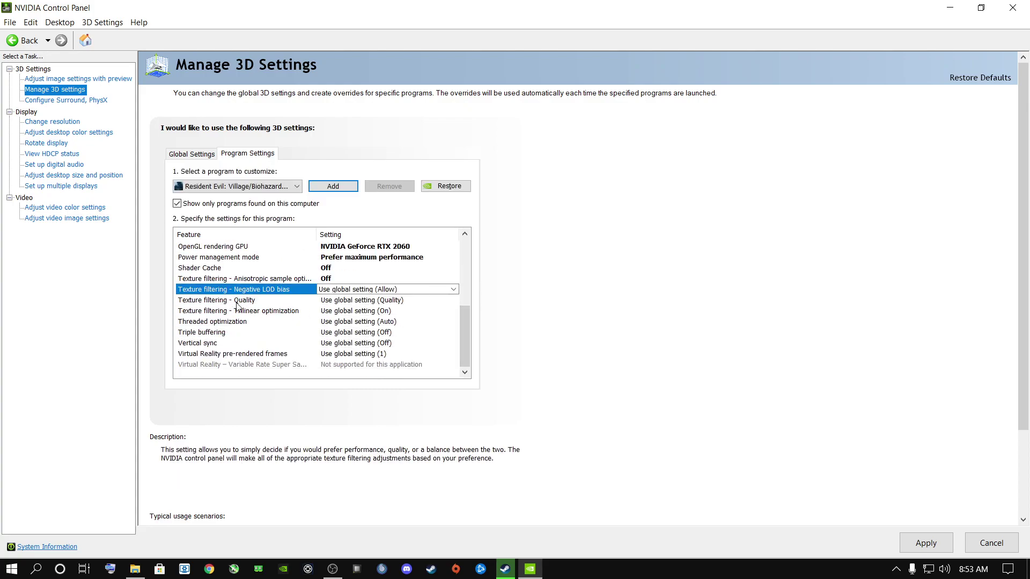
left_click(359, 300)
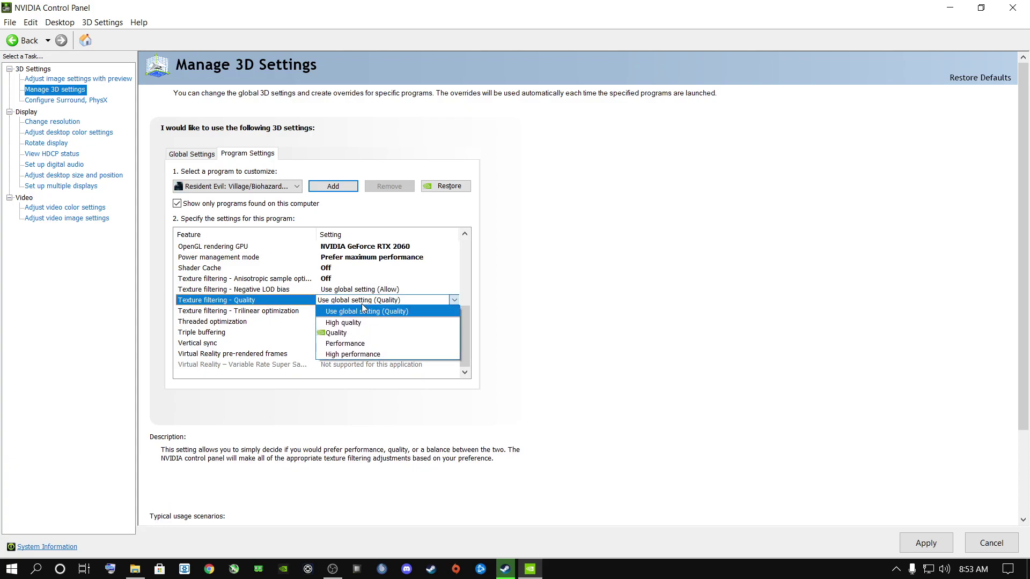
left_click(345, 344)
Set Texture filtering - Trilinear optimization and Threaded optimization to Off.
left_click_drag(464, 298, 463, 349)
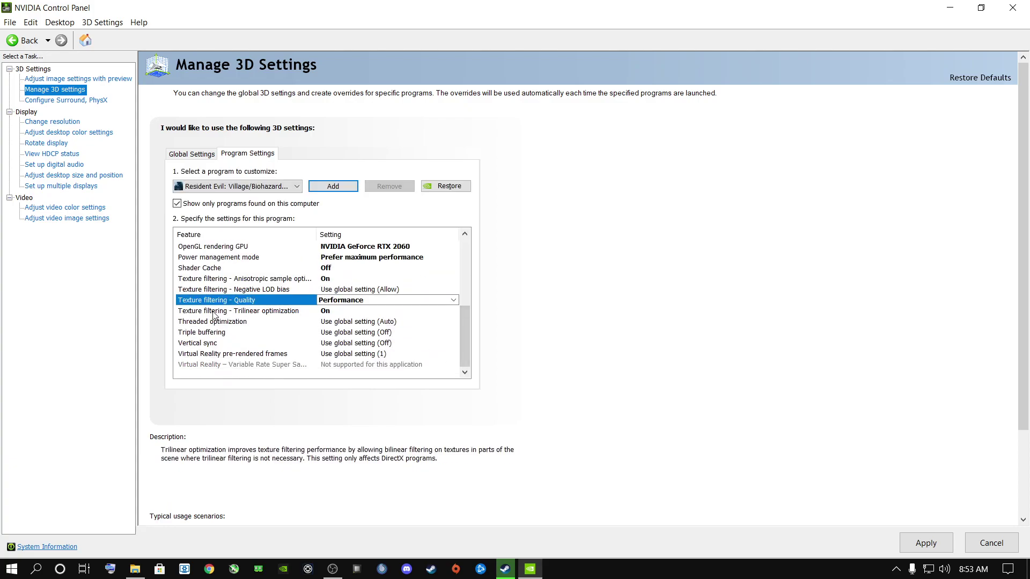
left_click(327, 312)
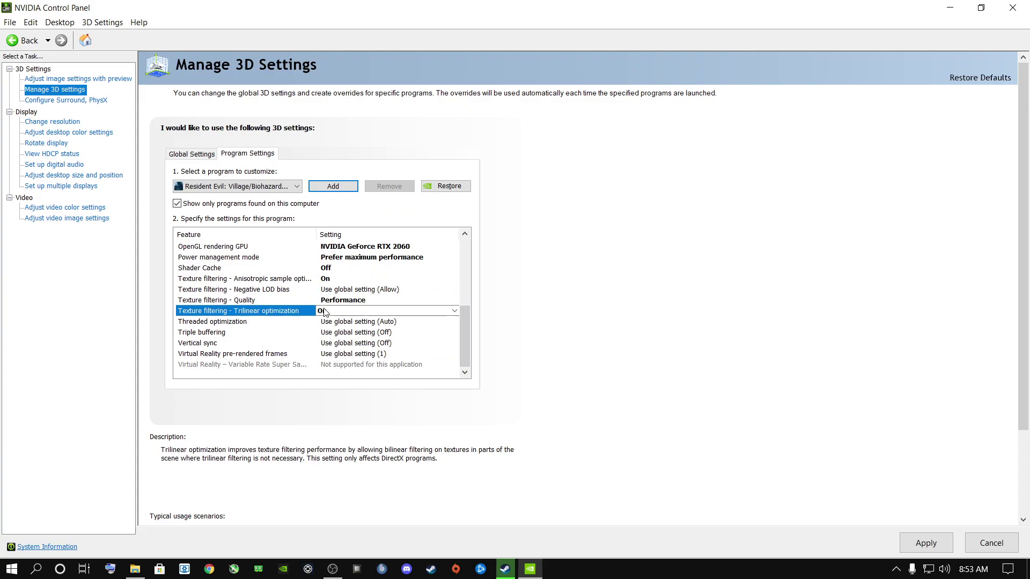
left_click(333, 335)
left_click(465, 314)
left_click(352, 324)
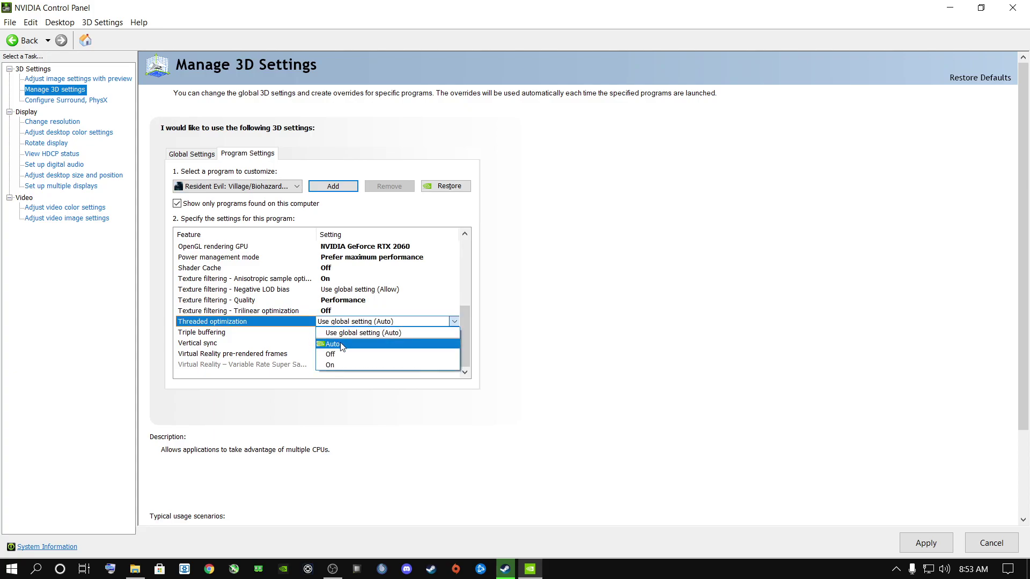
left_click(337, 345)
Set Triple buffering and Vertical sync to Off for the game profile.
left_click_drag(466, 323, 466, 342)
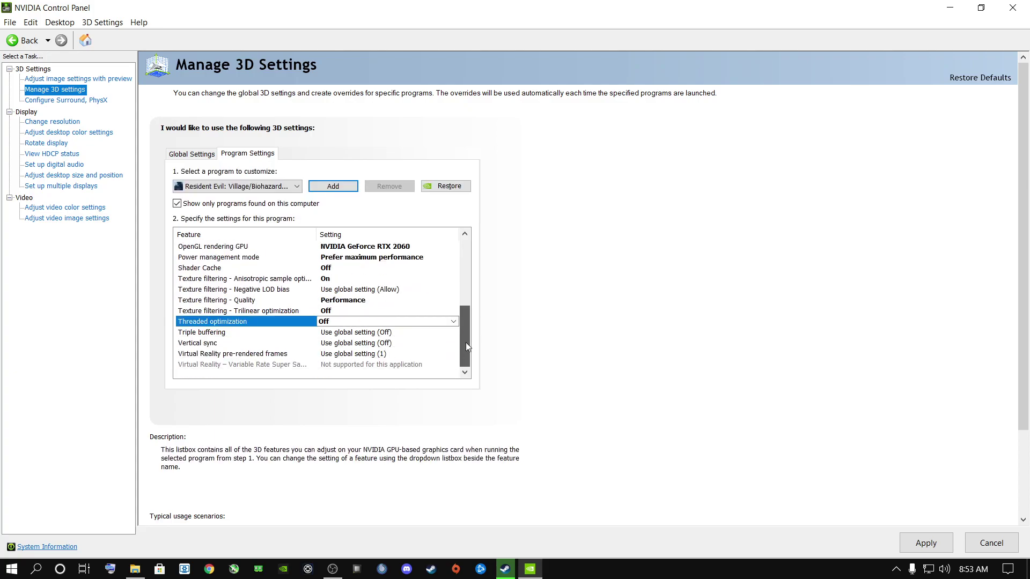
left_click(343, 333)
left_click(331, 354)
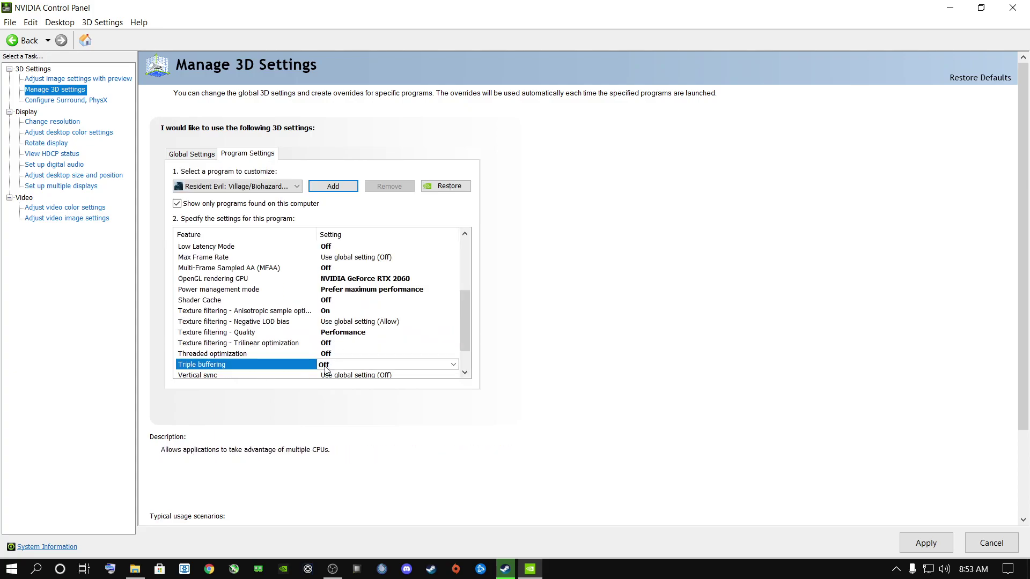
scroll(465, 310, "down", 1)
left_click(343, 342)
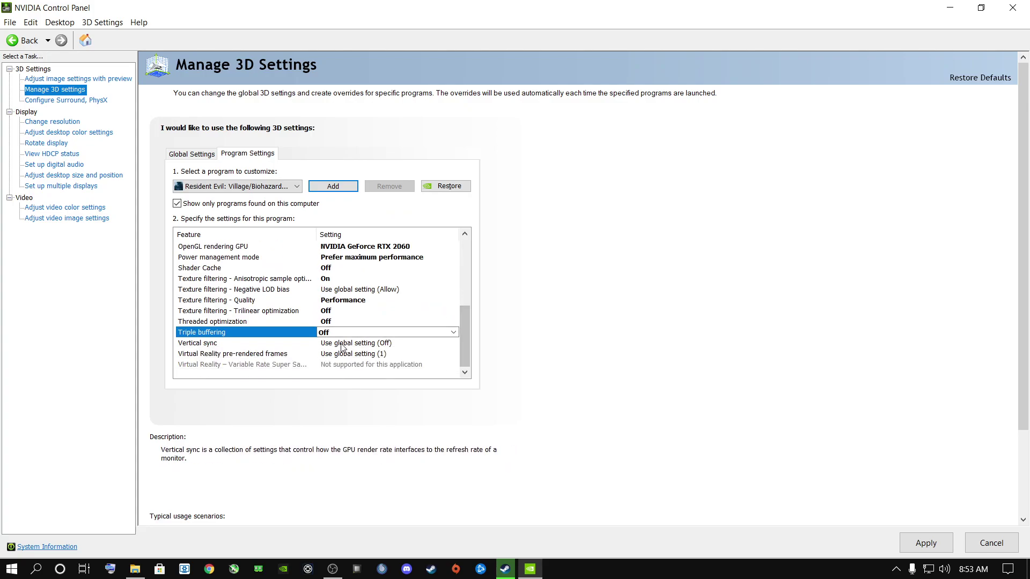
left_click(344, 343)
left_click(331, 377)
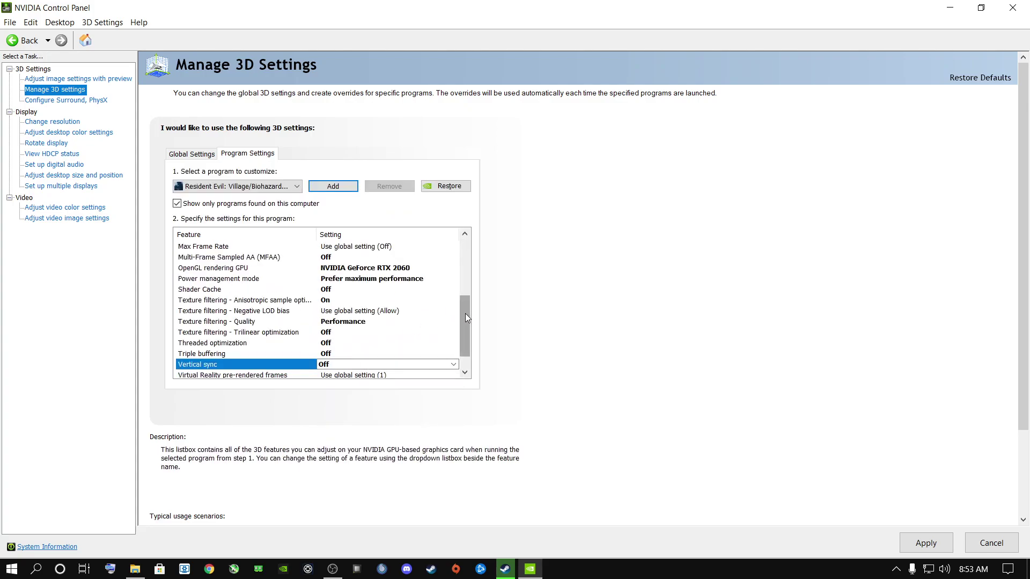
Set Virtual Reality pre-rendered frames to 1, apply the game profile, and close NVIDIA Control Panel.
scroll(465, 311, "down", 1)
left_click(333, 354)
left_click(334, 353)
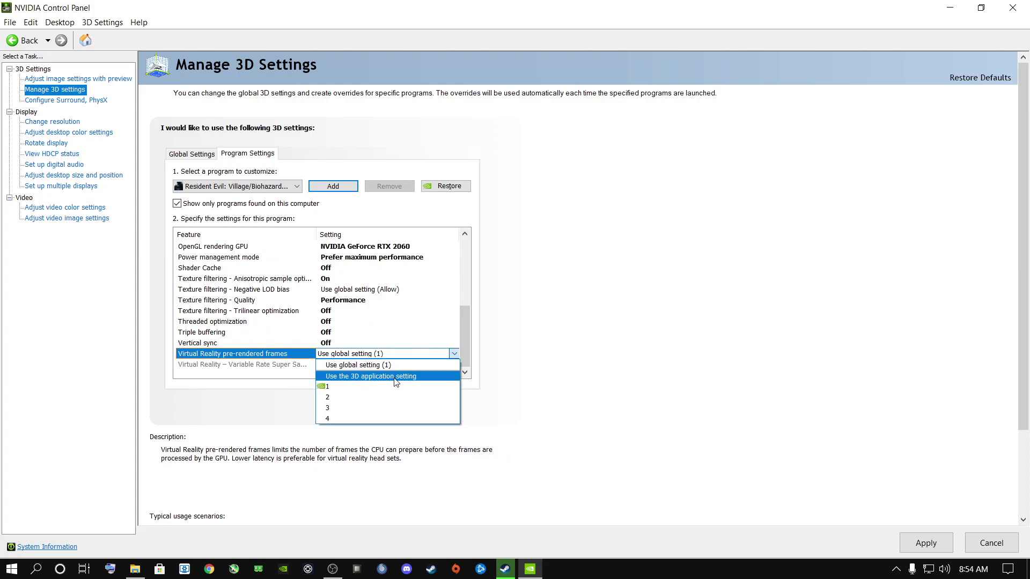
left_click(327, 386)
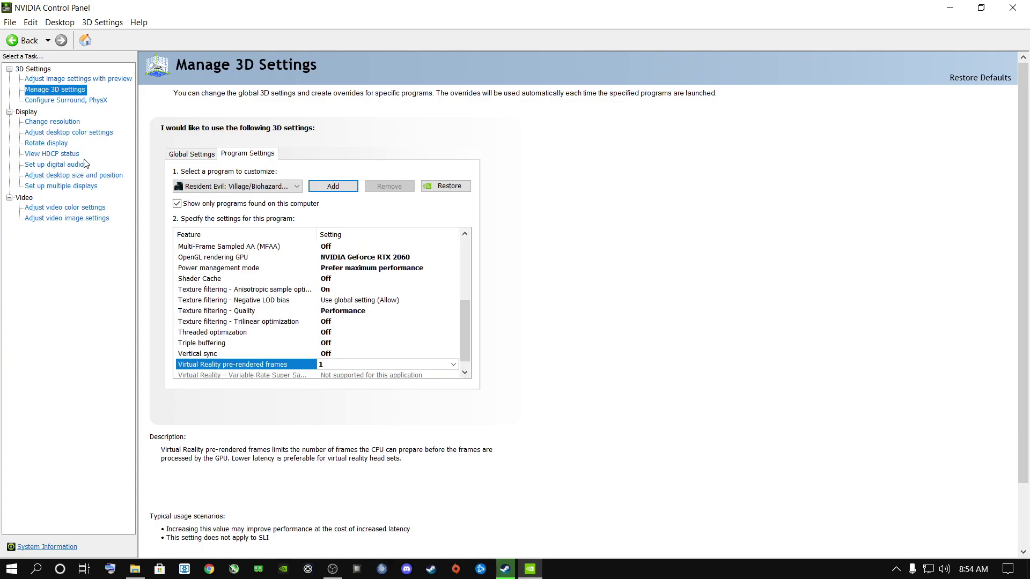
left_click(1014, 6)
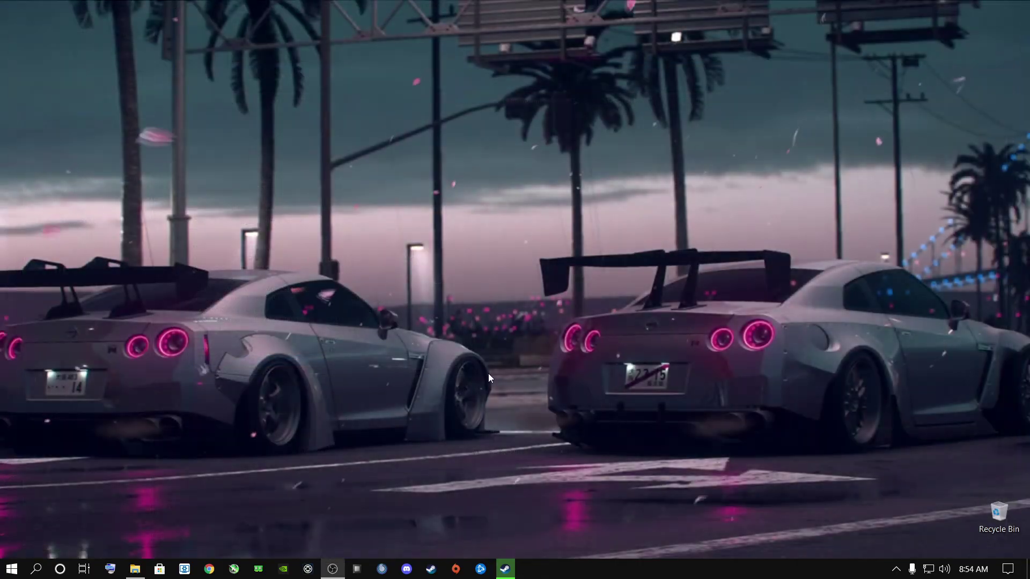
Search Windows for "graphics settings" and open the Graphics settings page.
left_click(30, 573)
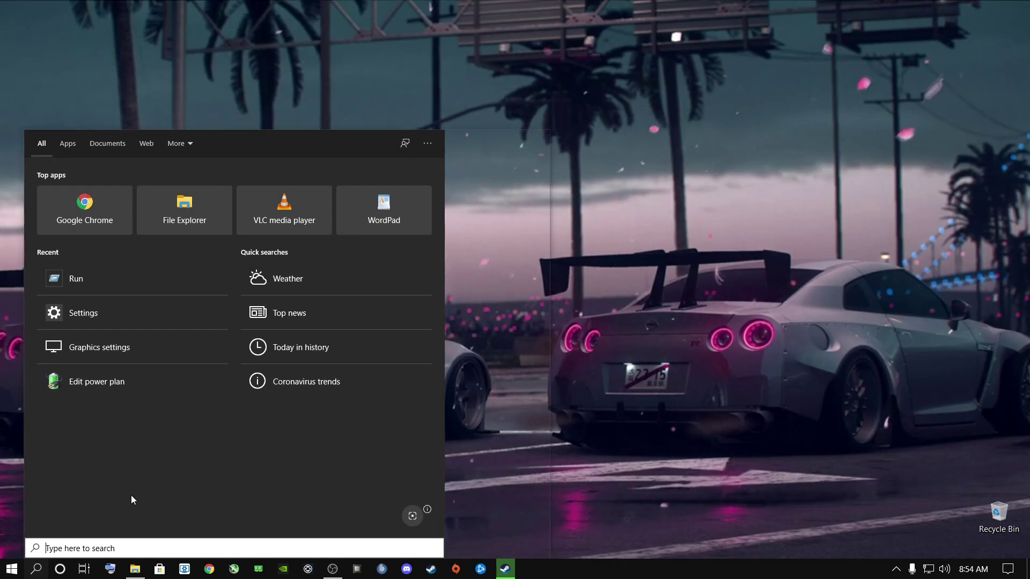
type("graphics")
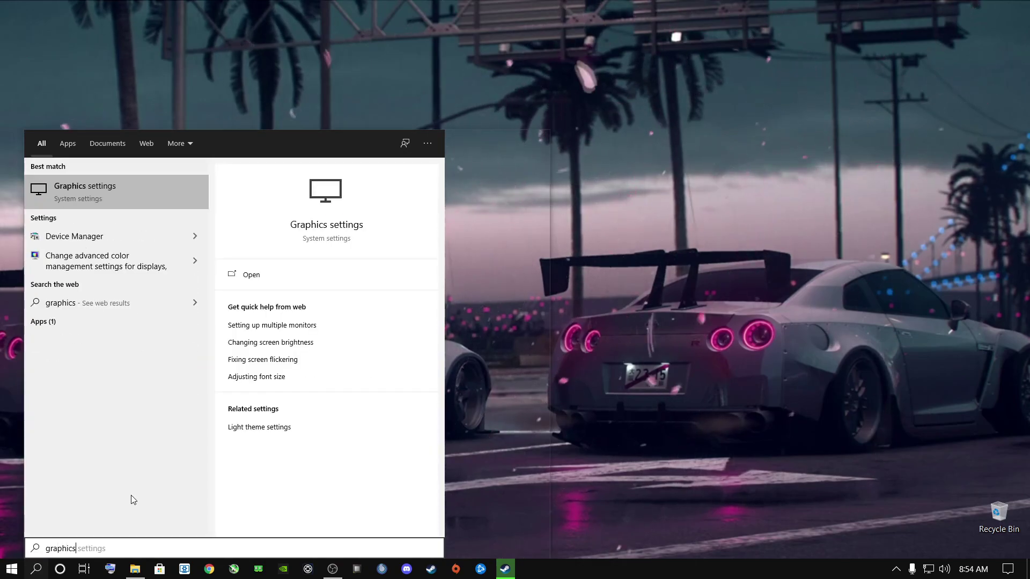
type(" settings")
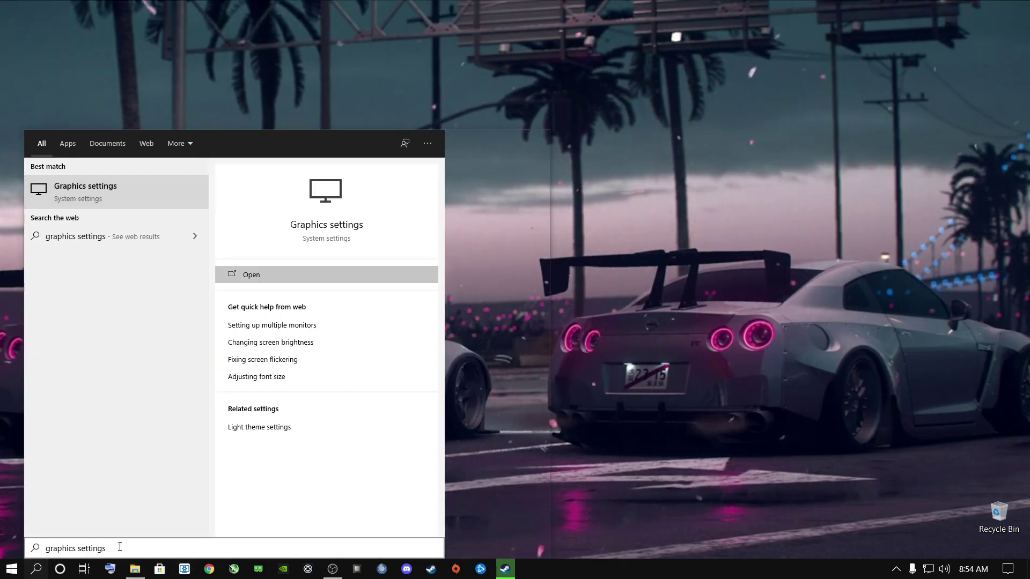
left_click(68, 193)
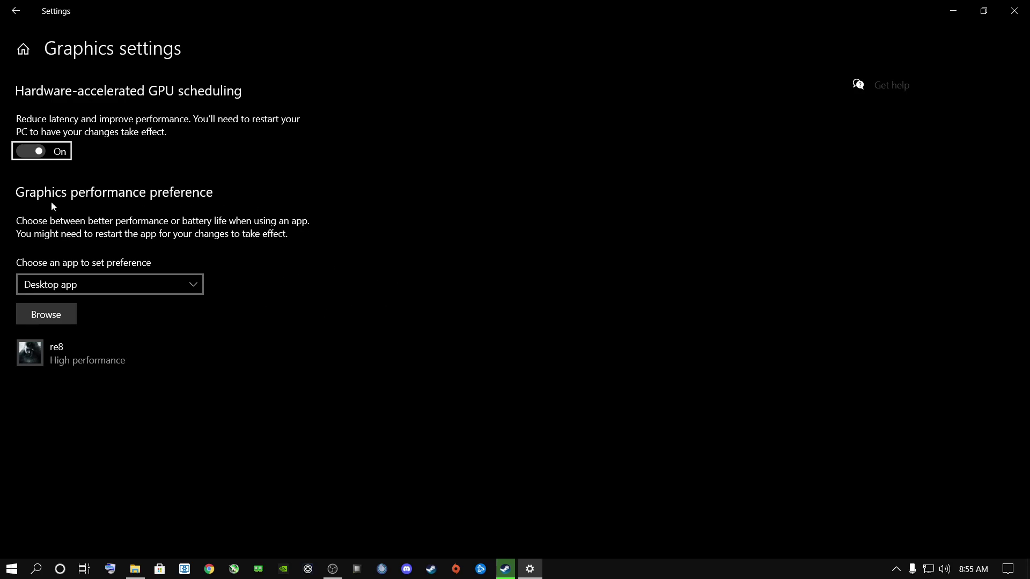
Save High performance as the graphics preference for the re8 app and close Settings.
left_click(58, 314)
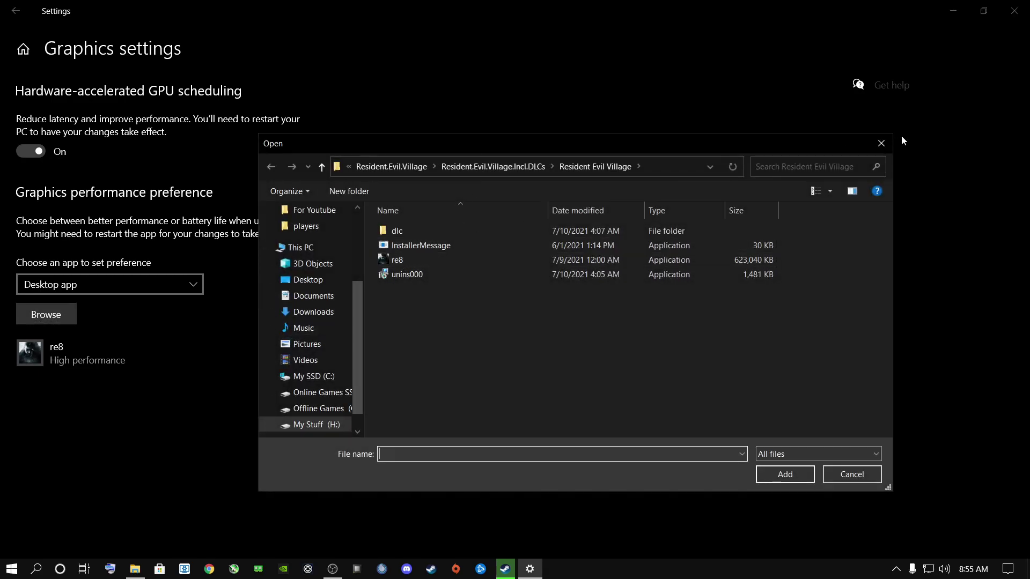
left_click(881, 144)
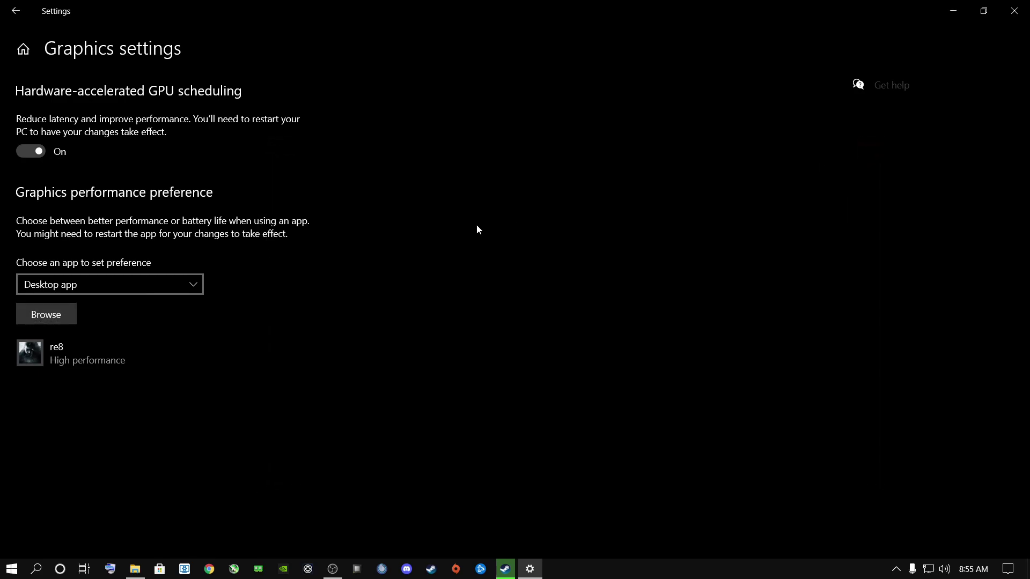
left_click(58, 361)
left_click(203, 422)
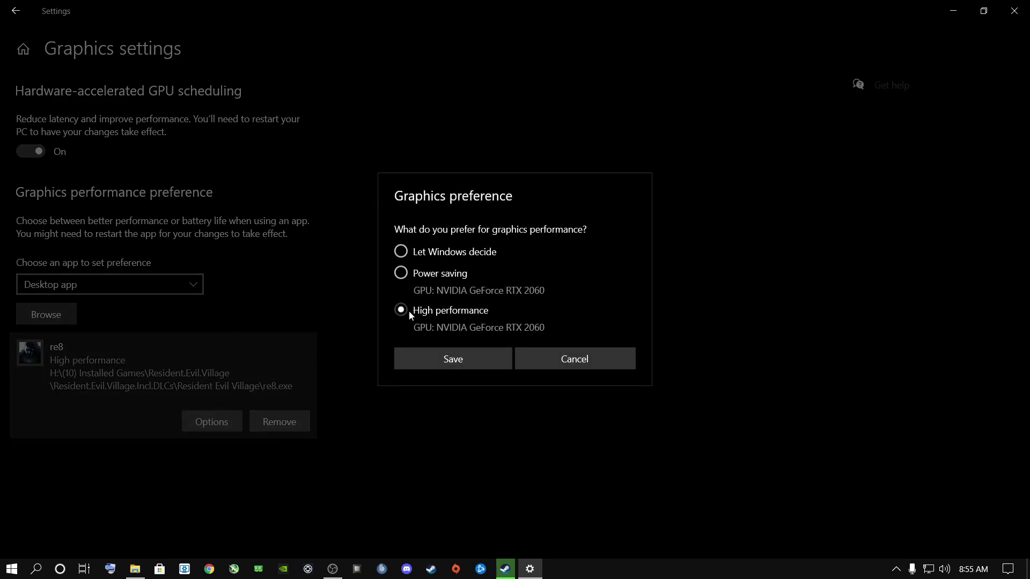
left_click(468, 353)
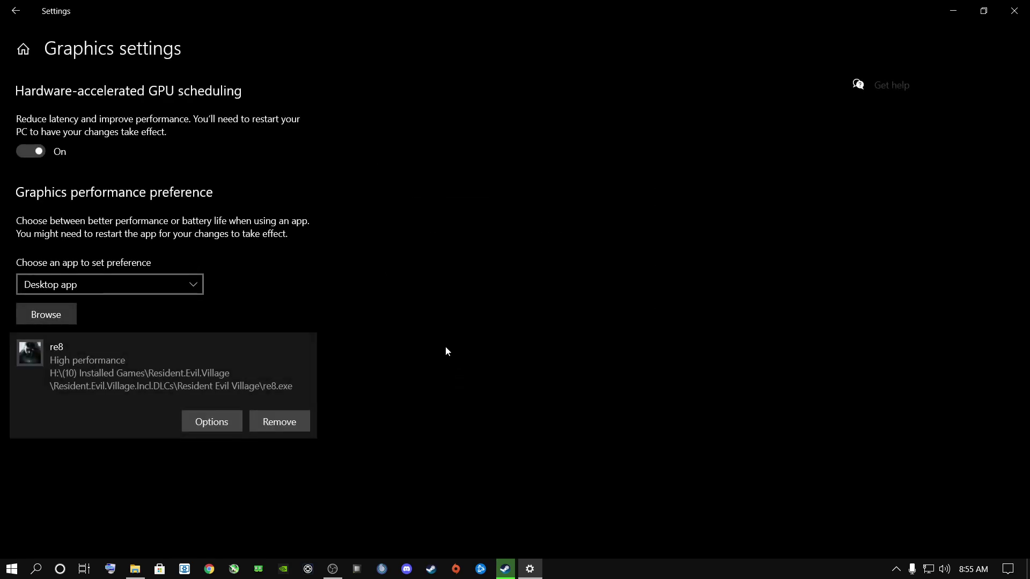
left_click(1014, 10)
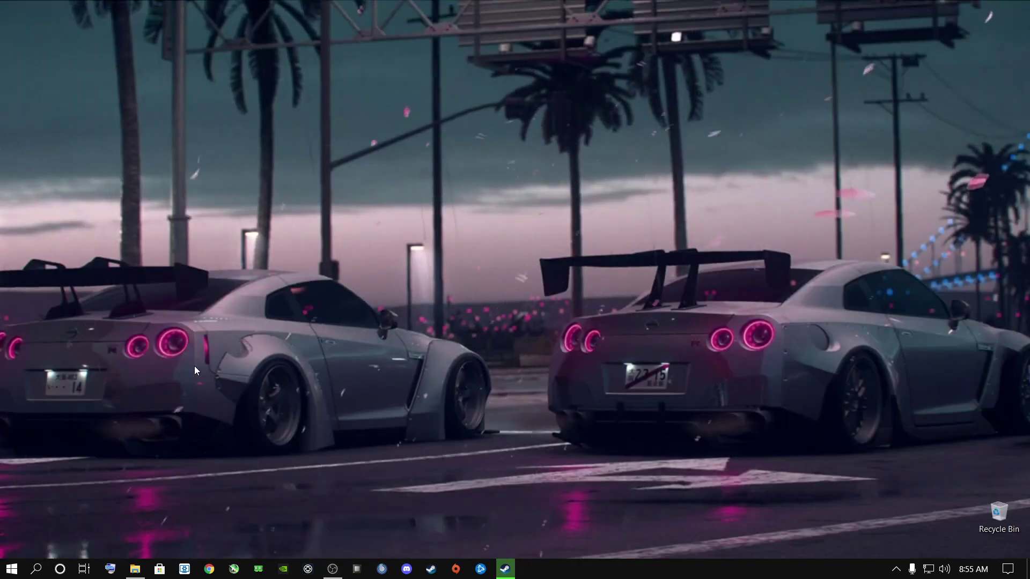
Open the Windows Run dialog and run %temp% to show the temporary files folder.
left_click(36, 568)
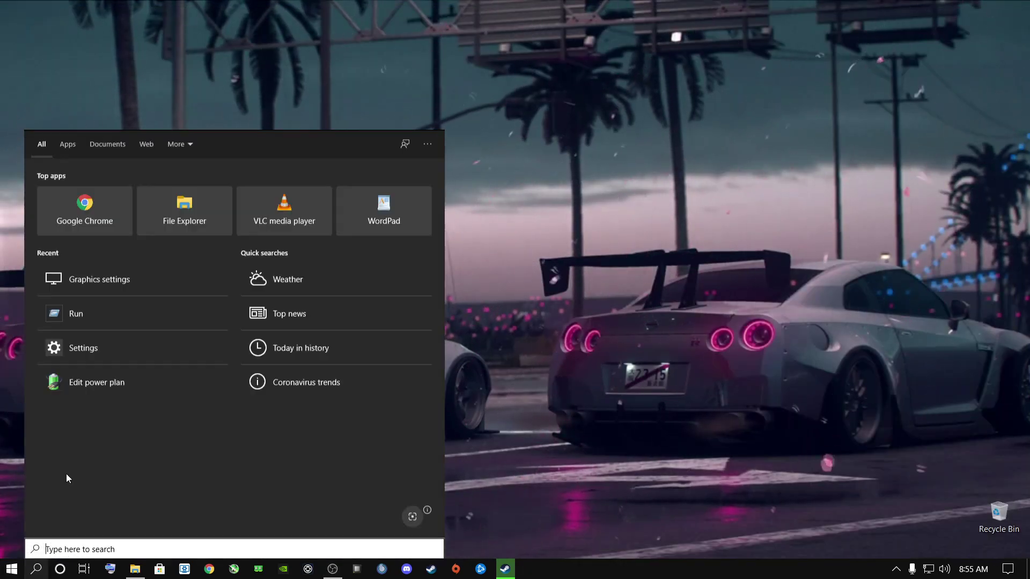
type("run")
key("Return")
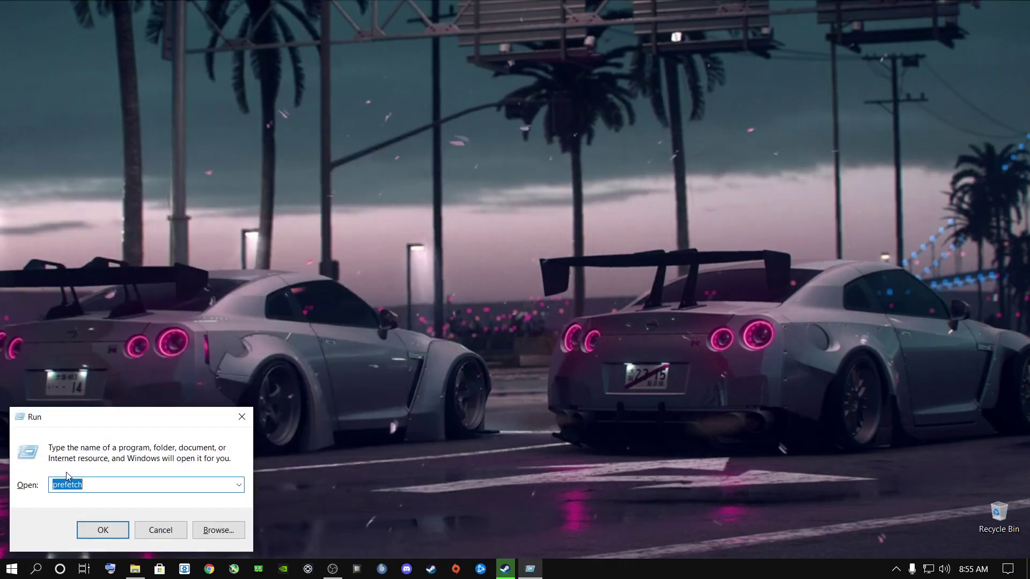
key("BackSpace")
type("%temp%")
key("Return")
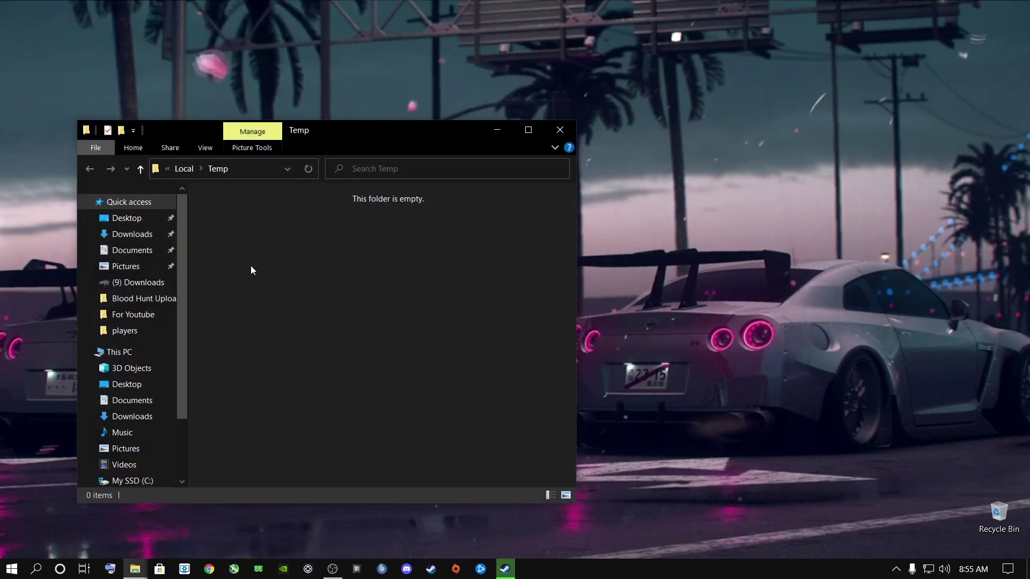
Check the enlarged Temp folder for leftover files and close its window.
double_click(377, 128)
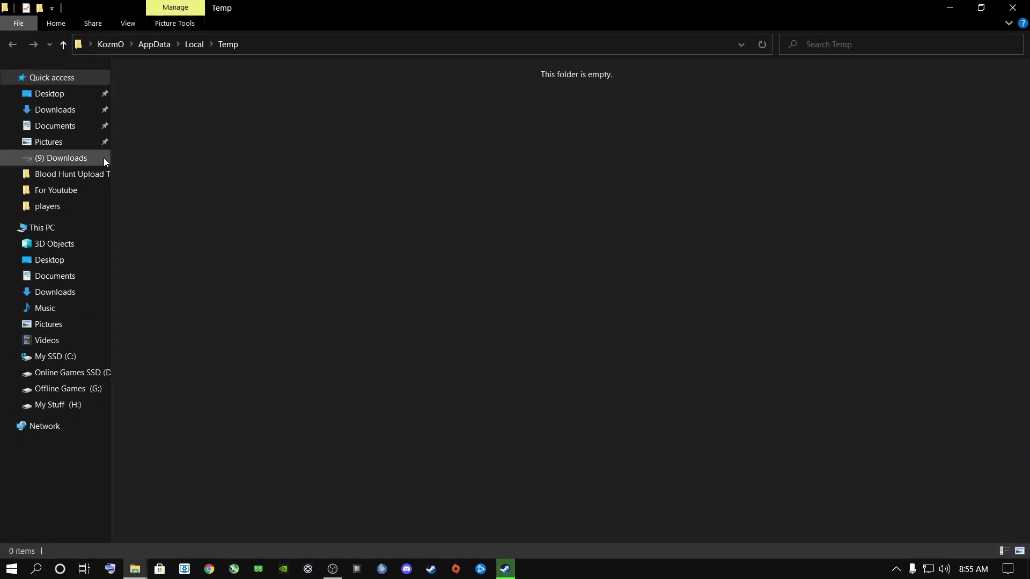
left_click_drag(119, 60, 451, 563)
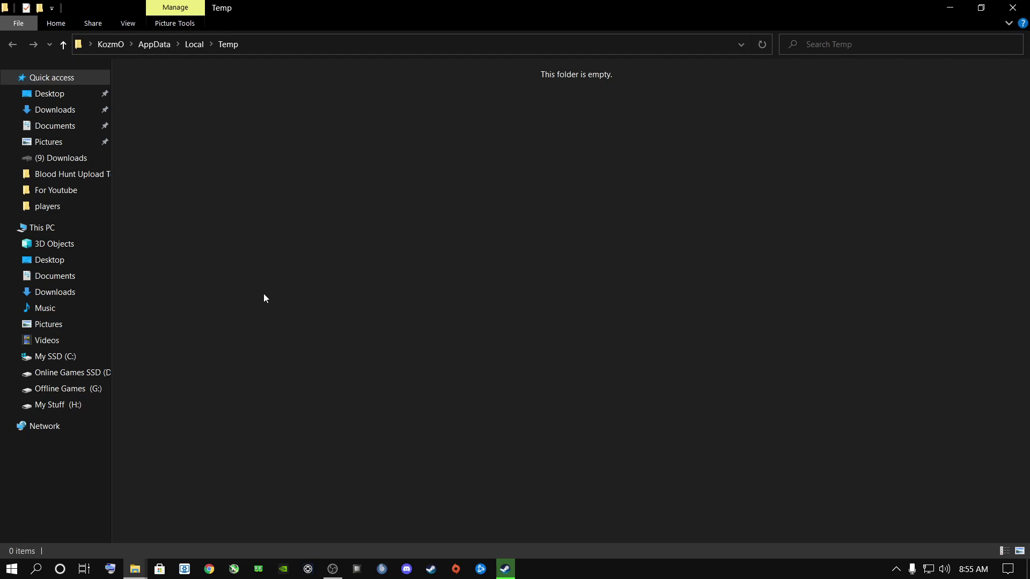
double_click(507, 6)
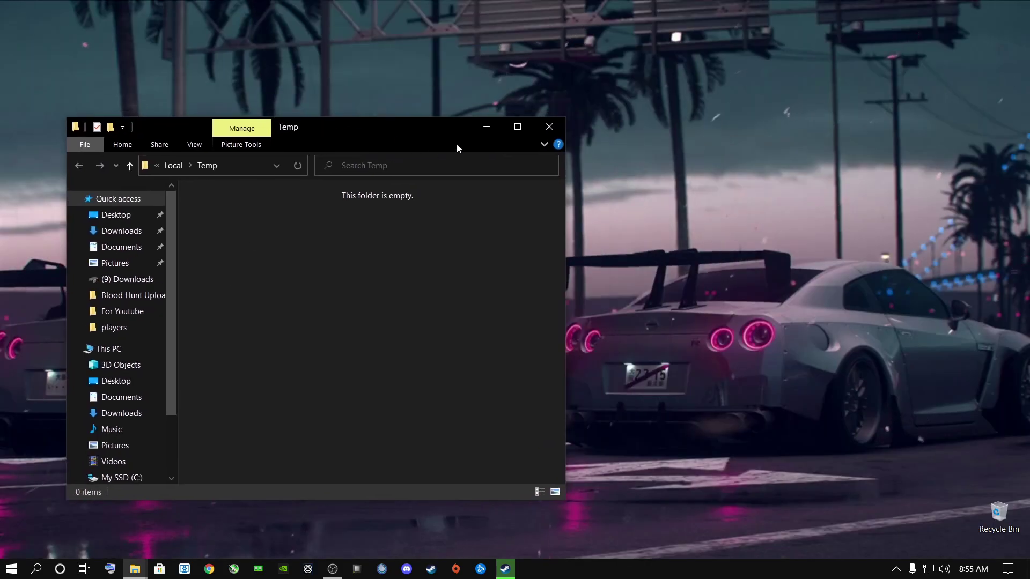
left_click(549, 130)
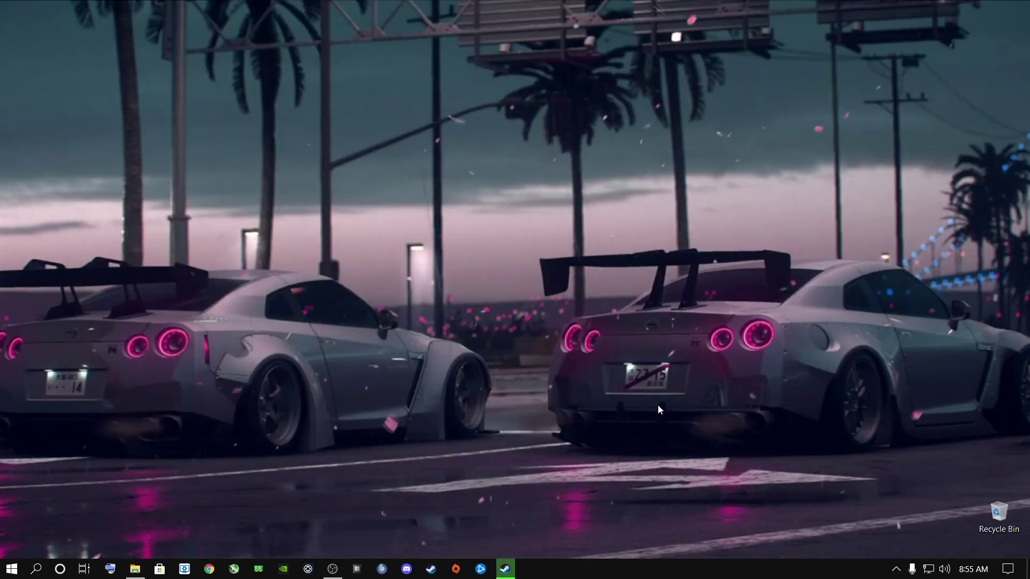
right_click(993, 512)
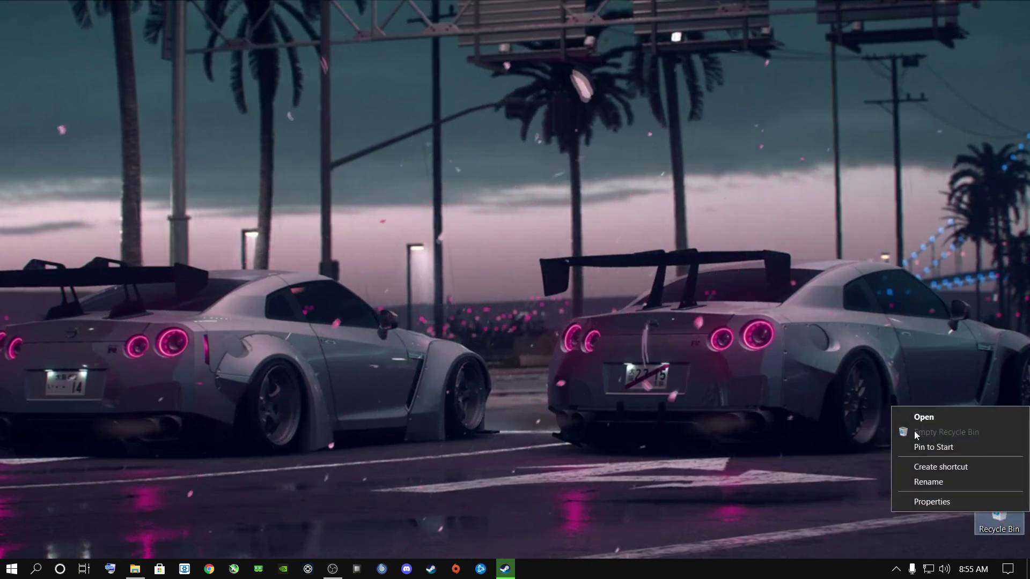
left_click(529, 324)
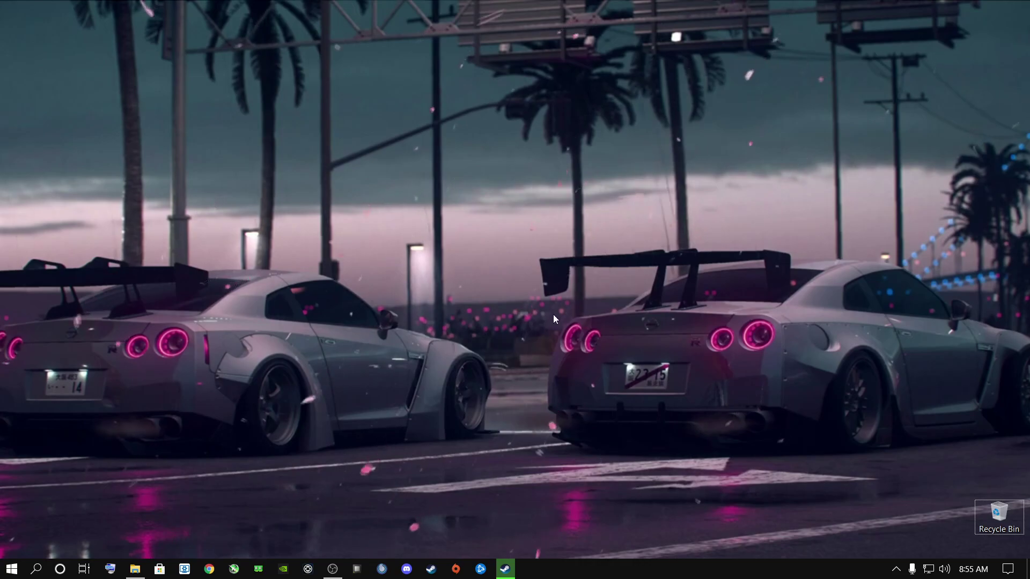
left_click(37, 570)
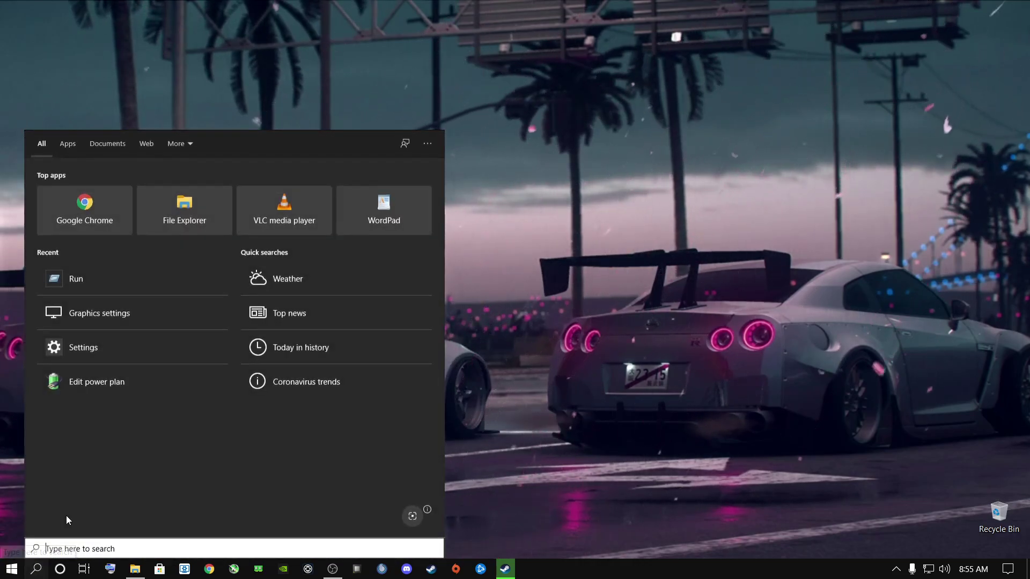
left_click(652, 403)
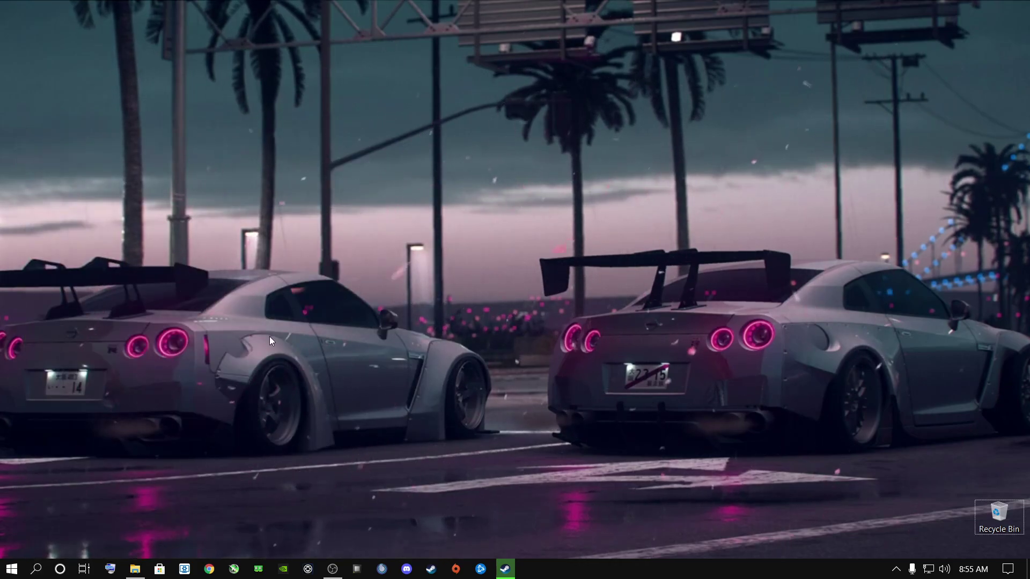
Run prefetch from the Run dialog and maximize the Prefetch folder window.
key("super+r")
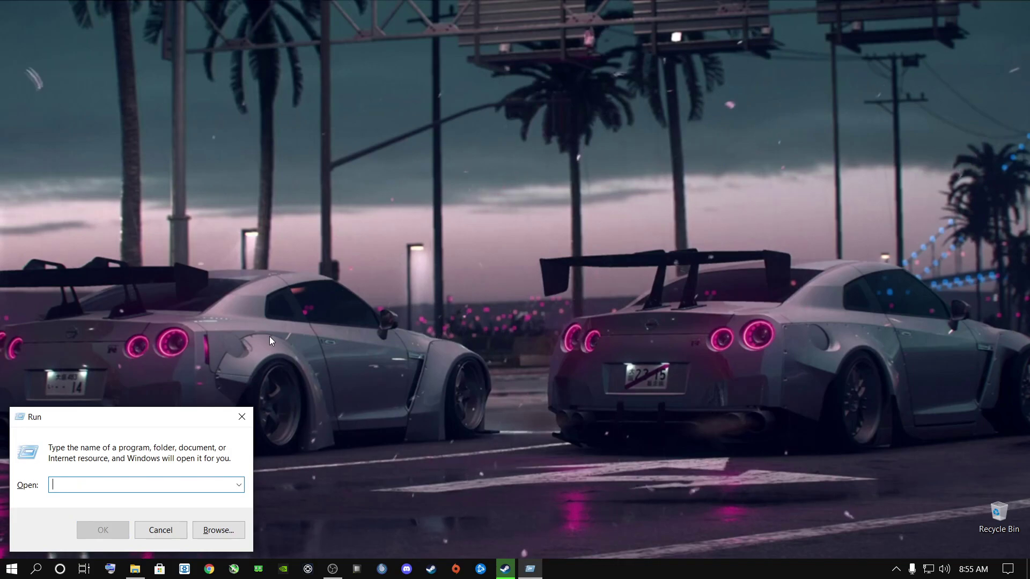
type("prefetch")
key("Return")
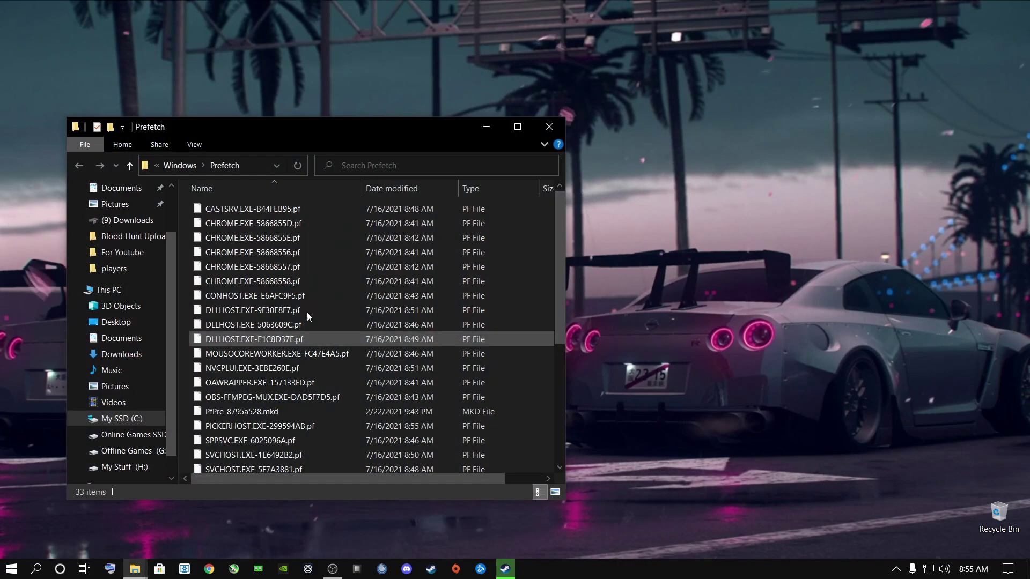
left_click(517, 127)
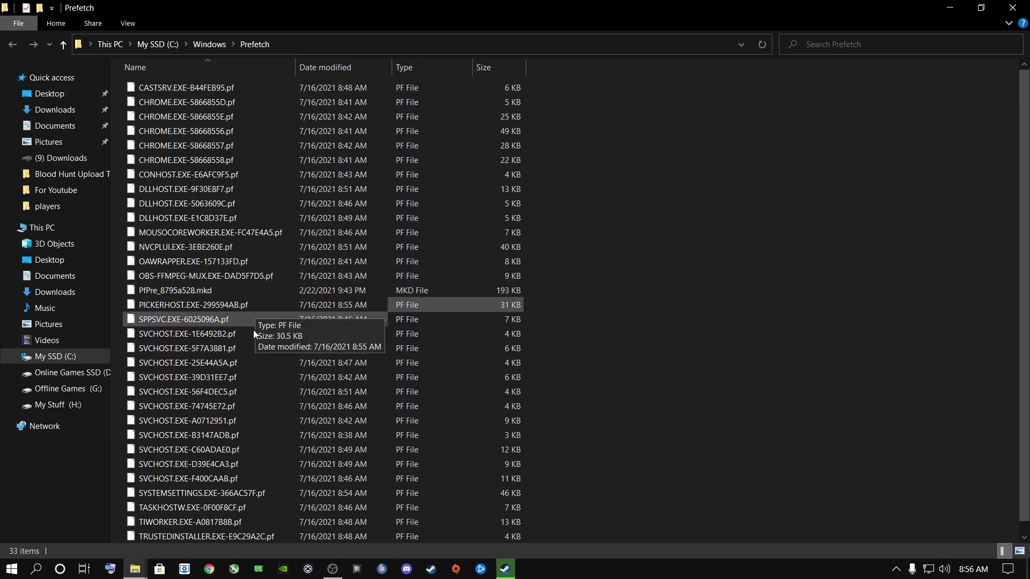
Delete all files in the Windows Prefetch folder and return to the desktop.
left_click(186, 277)
key("ctrl+a")
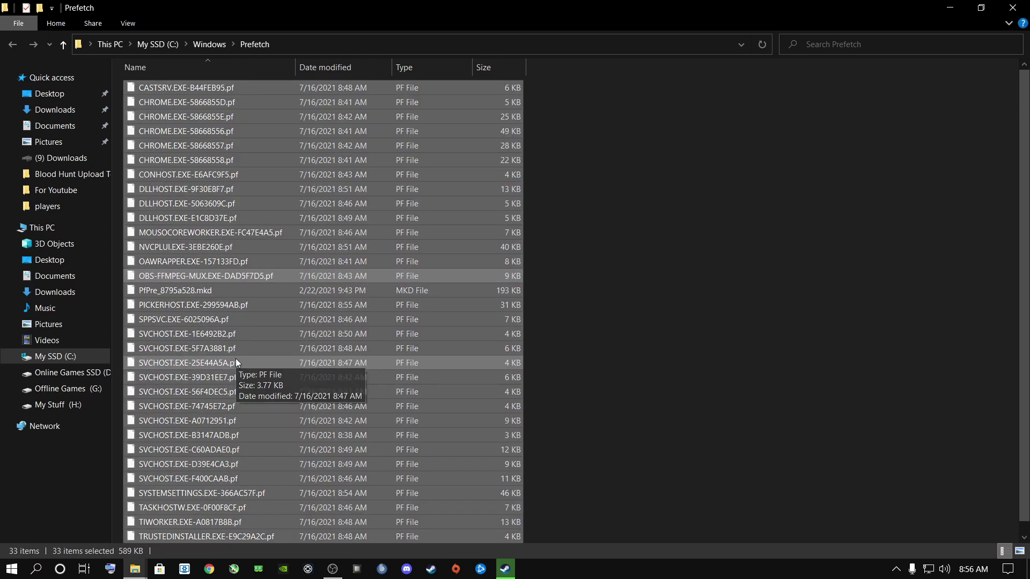
right_click(205, 280)
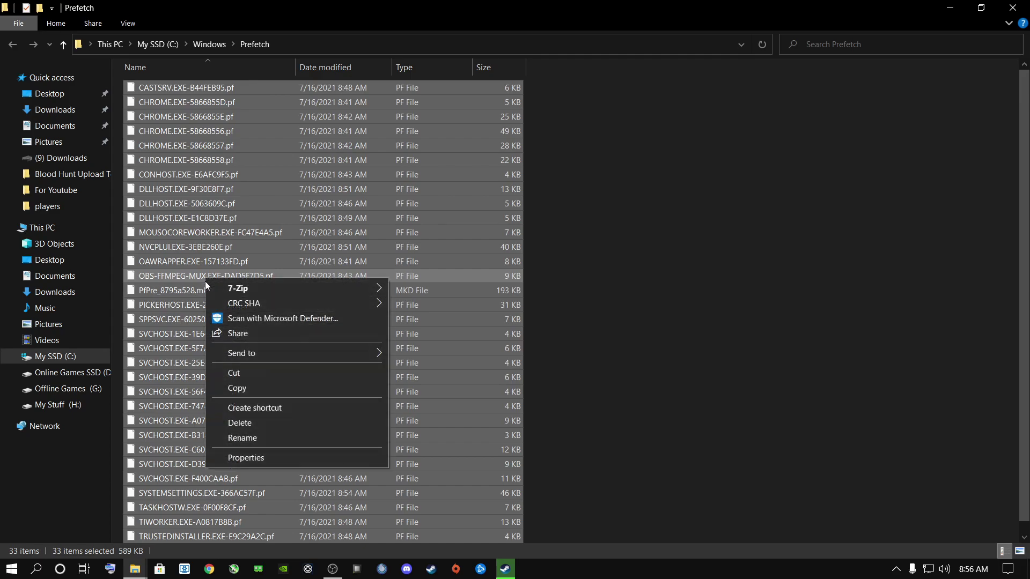
left_click(238, 423)
left_click(549, 345)
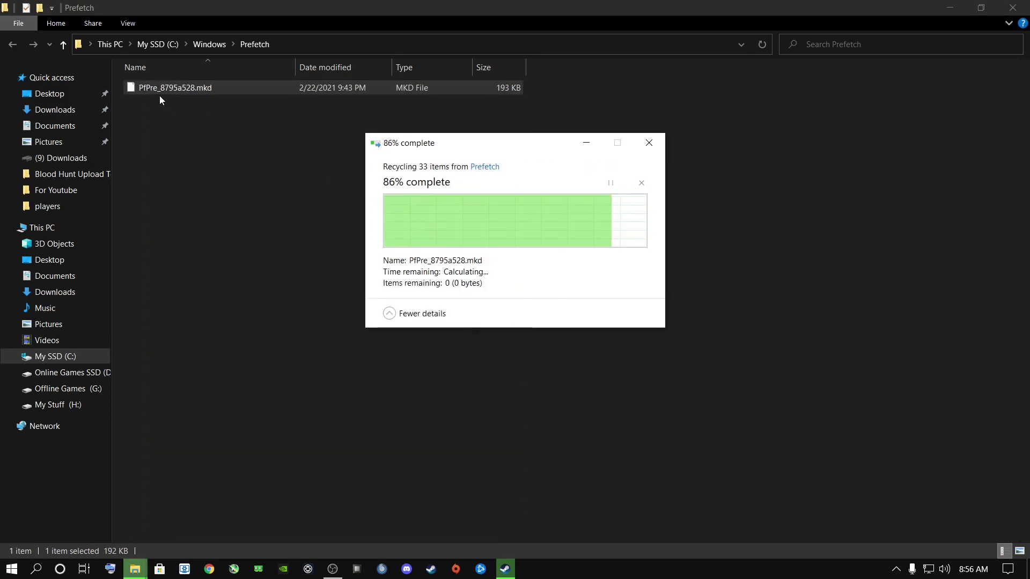
key("super+d")
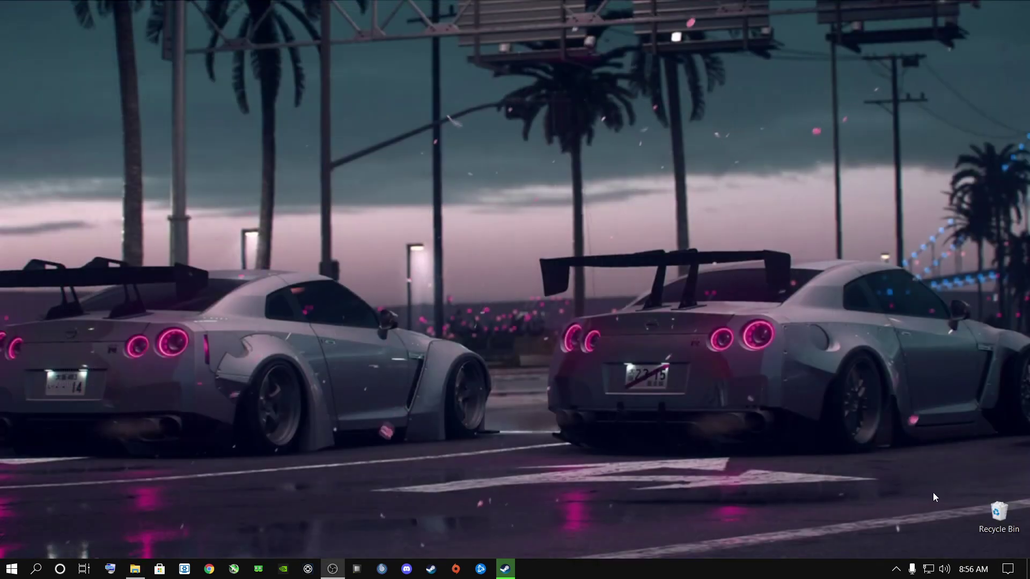
Empty the Recycle Bin and confirm the permanent deletion.
right_click(1001, 514)
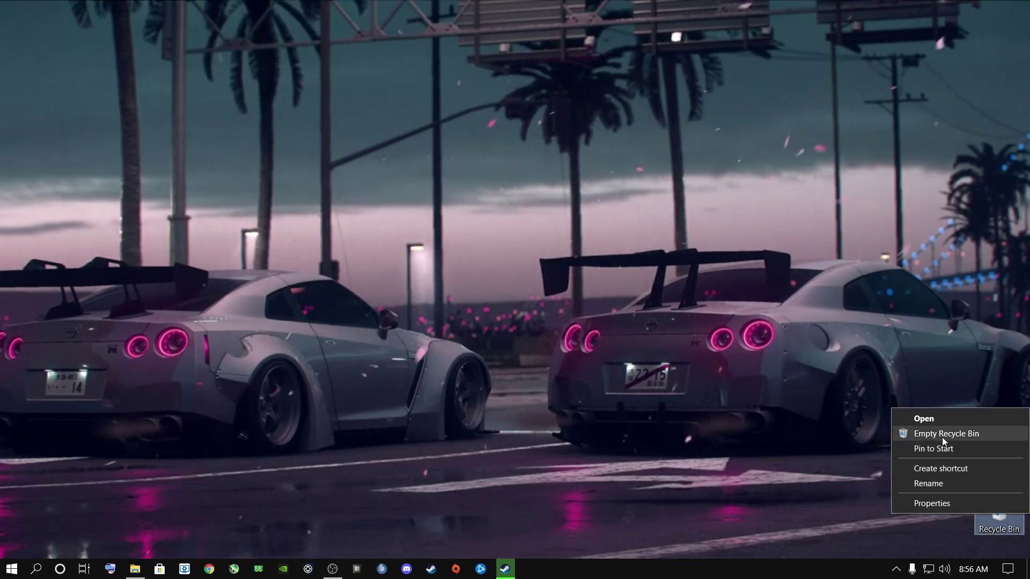
left_click(944, 437)
left_click(572, 300)
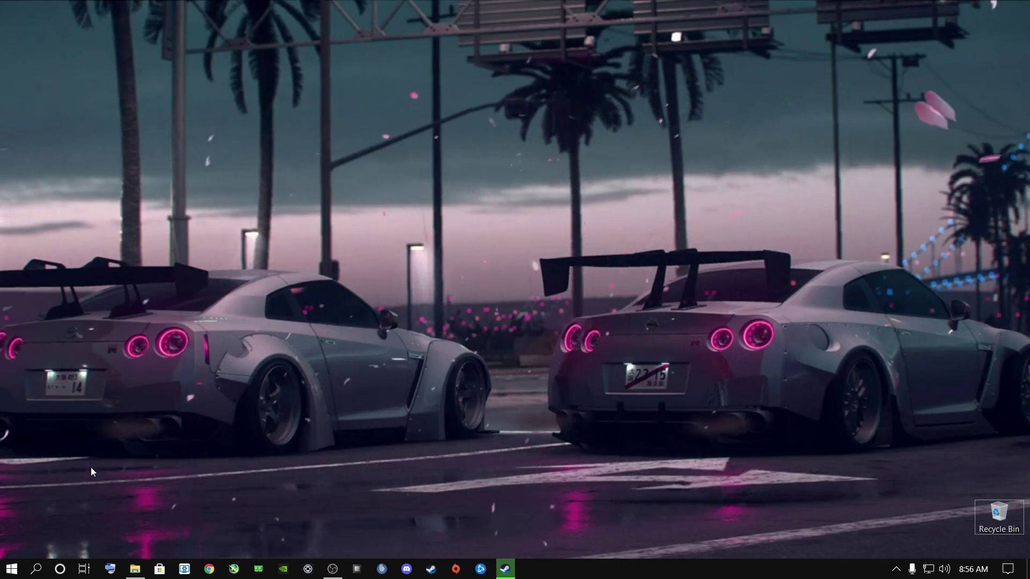
Launch Resident Evil Village from the installed programs.
left_click(16, 573)
scroll(331, 368, "down", 10)
left_click(346, 423)
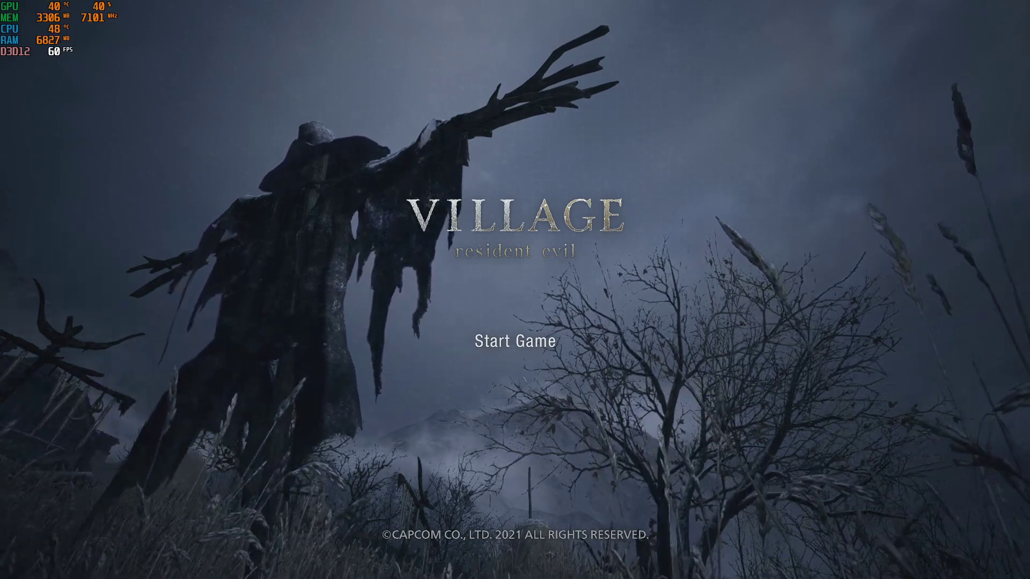
Enter the game's main menu, open Options, and view the Audio settings.
left_click(518, 341)
left_click(518, 405)
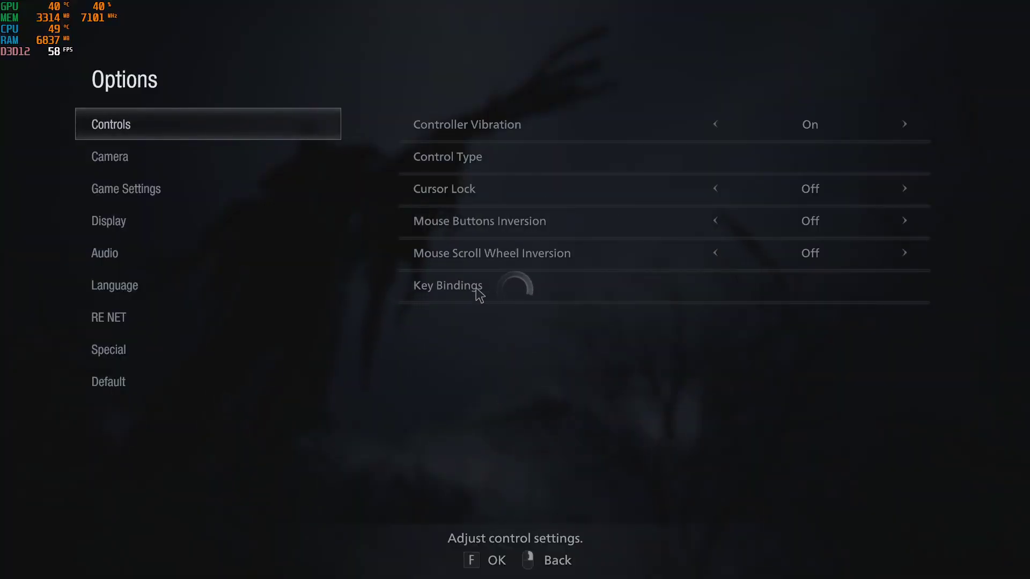
left_click(183, 256)
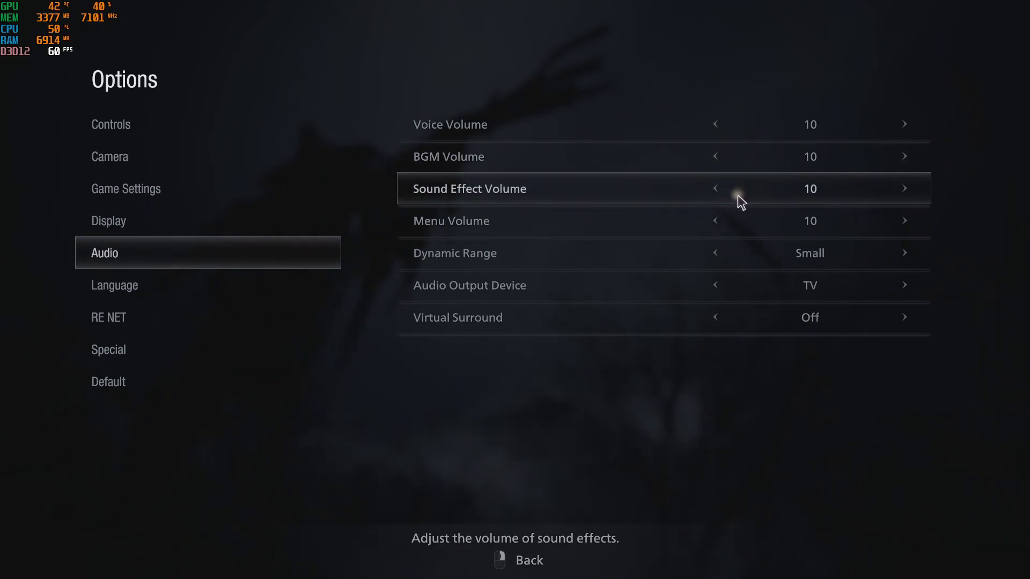
Lower the BGM Volume to 0 in the Audio settings.
left_click(718, 157)
left_click(717, 157)
left_click(716, 157)
left_click(717, 157)
left_click(715, 156)
left_click(716, 157)
left_click(716, 156)
left_click(716, 157)
left_click(716, 157)
left_click(716, 157)
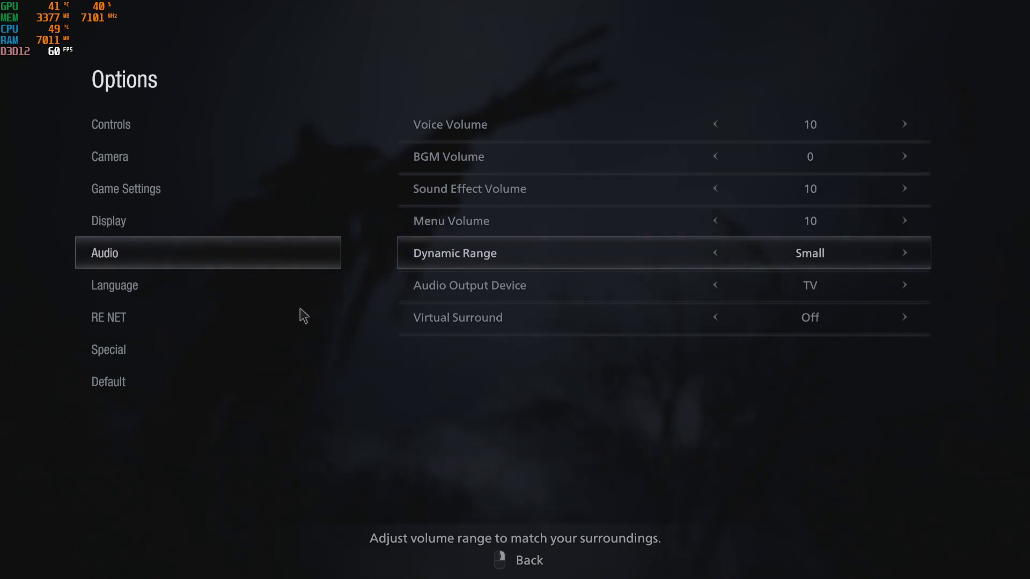
Leave the Audio settings and open the list of Display settings.
key("Up")
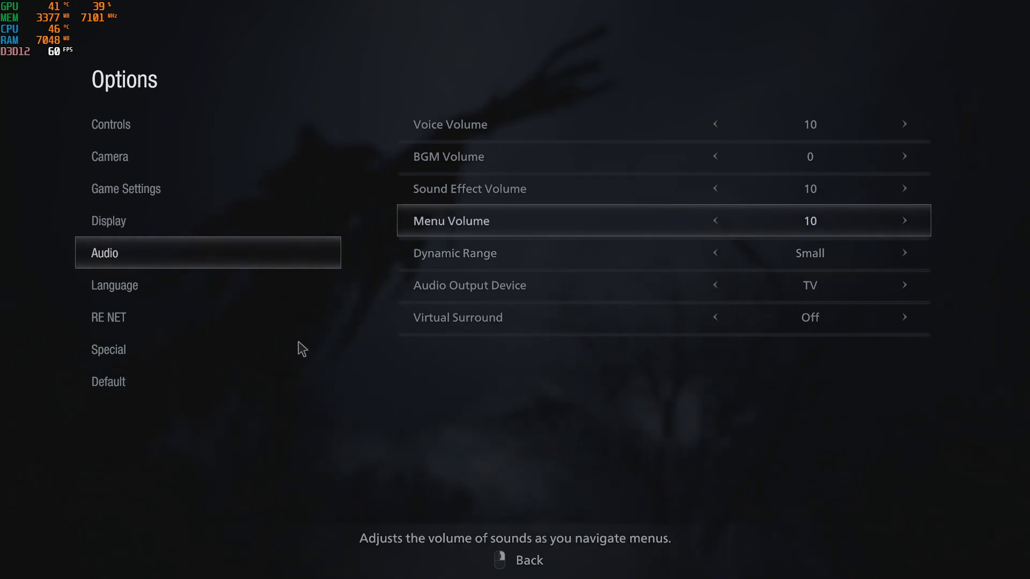
left_click(298, 343)
key("Up")
key("Up")
key("Up")
key("Up")
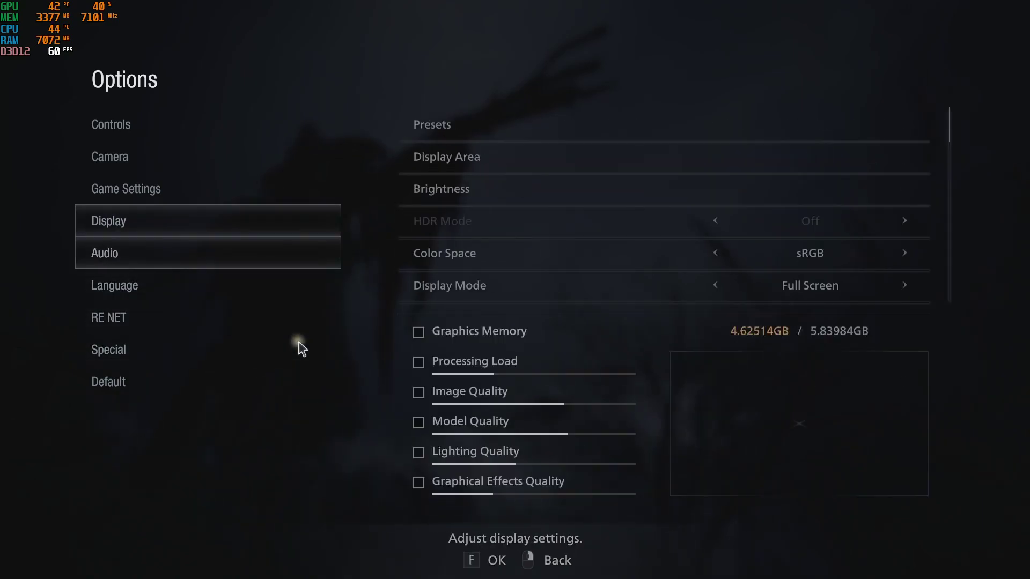
key("Return")
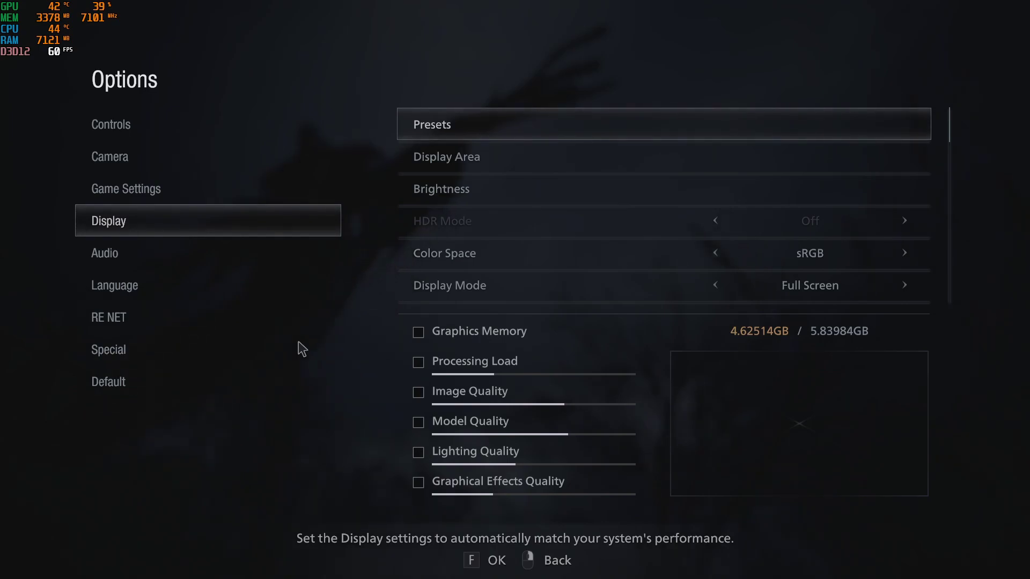
Compare the Rec.709 and sRGB color spaces, leave Color Space on sRGB, and go on to the Screen Resolution setting.
key("Down")
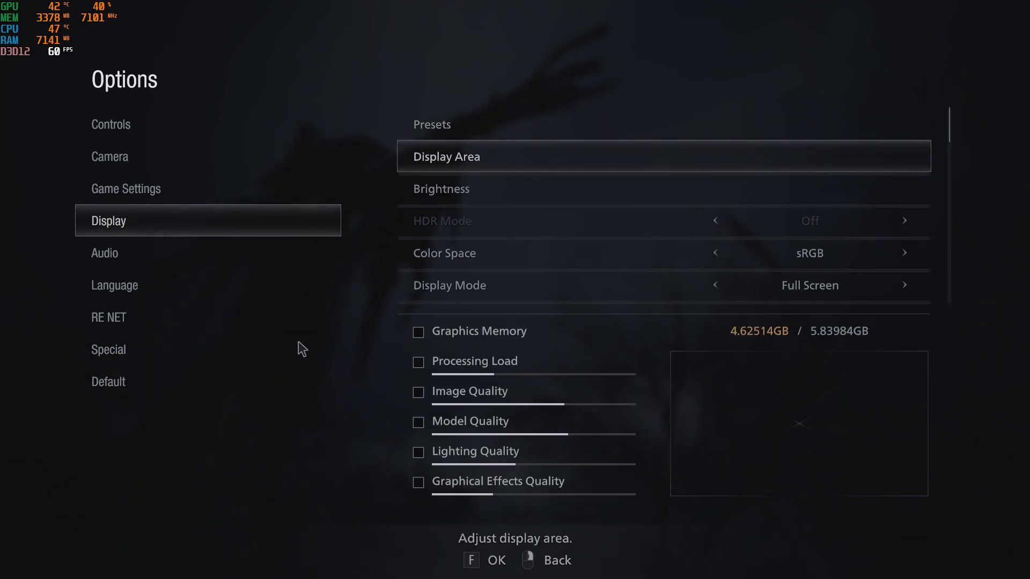
key("Down")
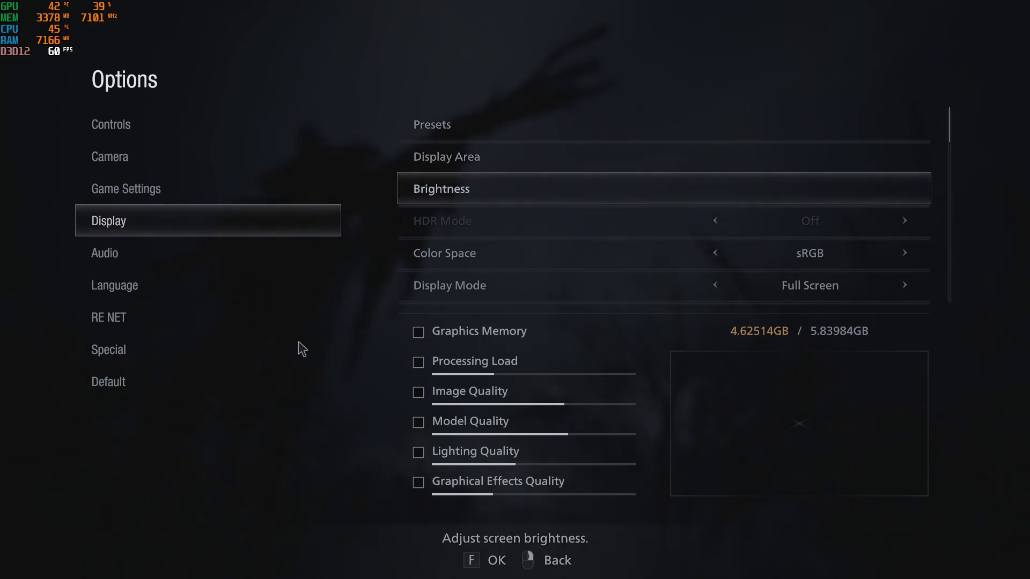
key("Down")
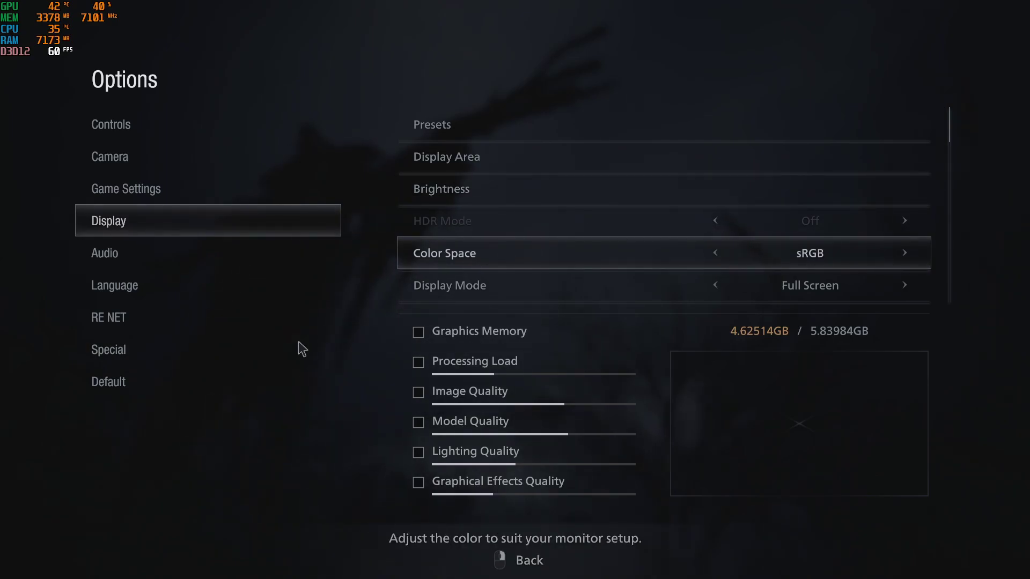
key("Right")
key("Left")
key("Right")
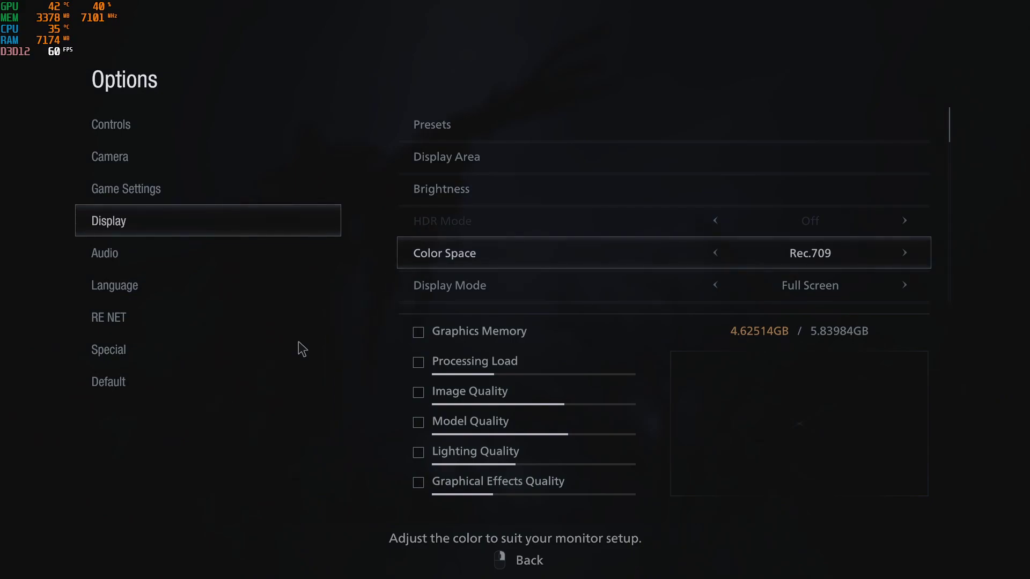
key("Left")
key("Down")
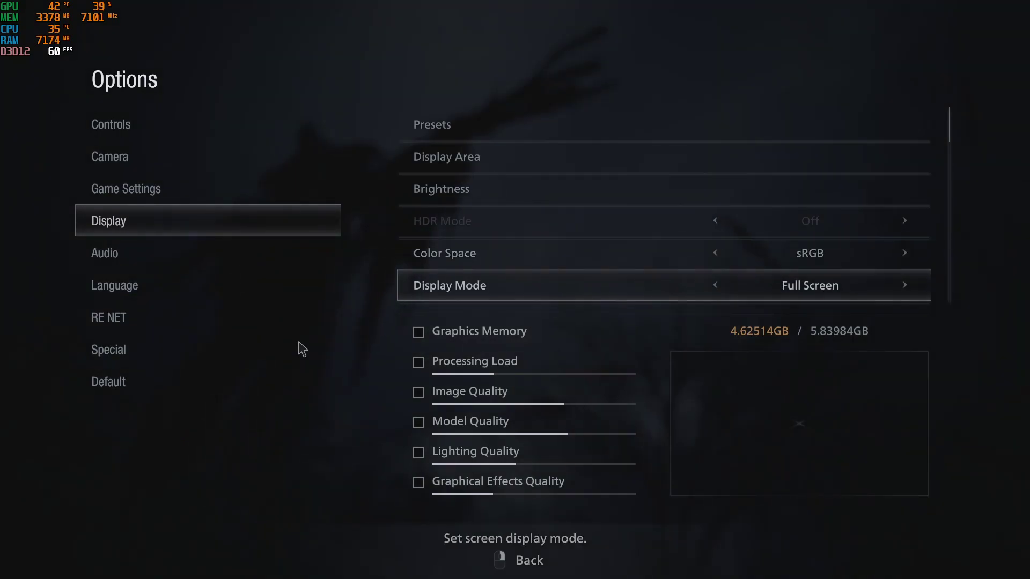
key("Down")
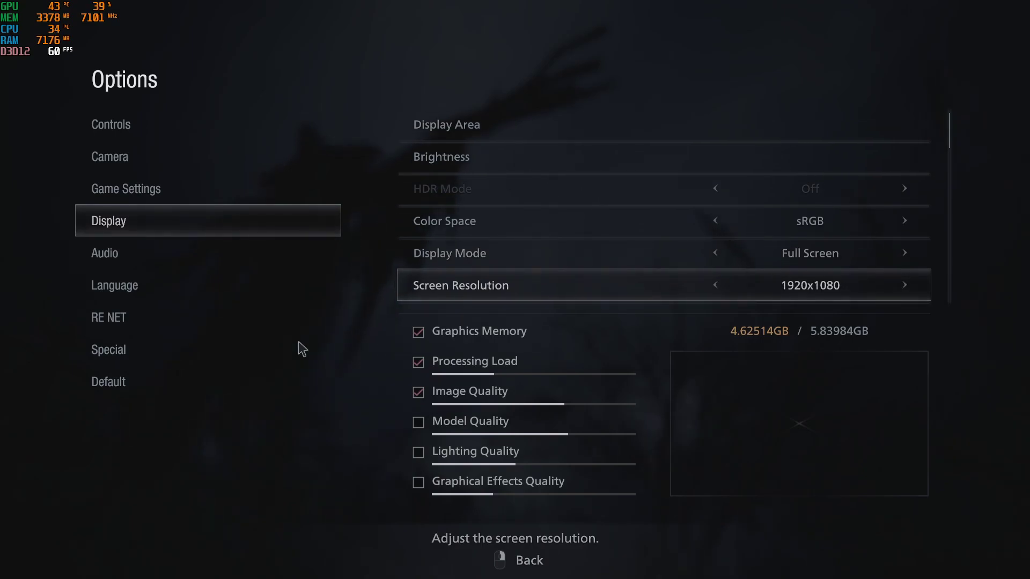